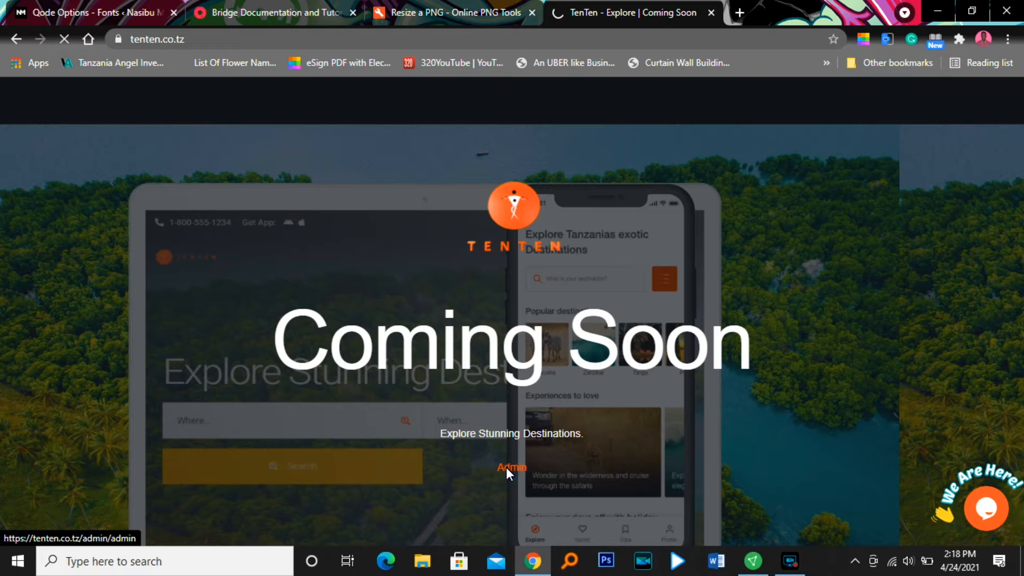
Sign in to the admin area with the prefilled credentials and view the provider's profile page
{"action": "left_click", "coordinate": [507, 468]}
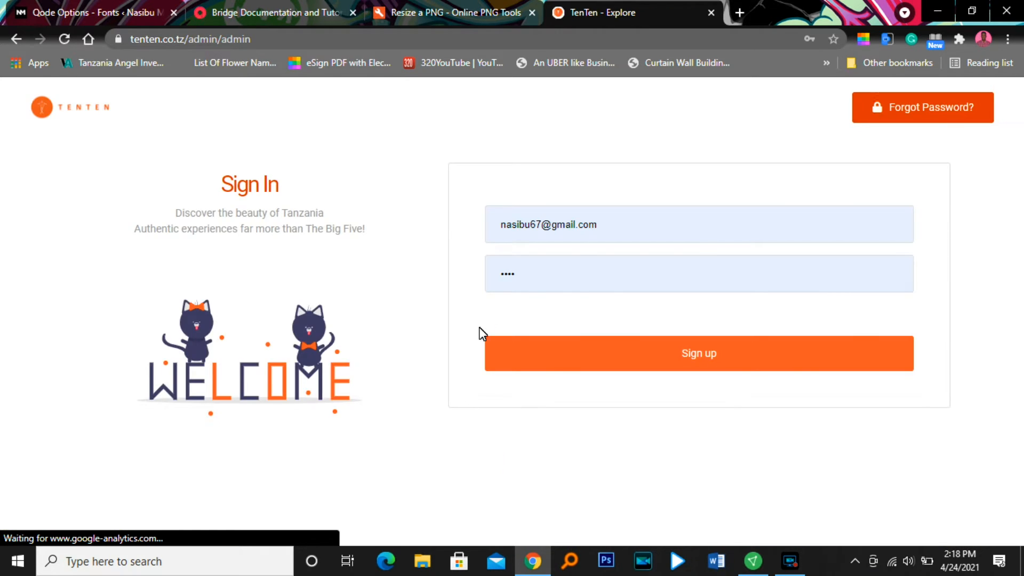
{"action": "left_click", "coordinate": [581, 352]}
{"action": "left_click", "coordinate": [124, 257]}
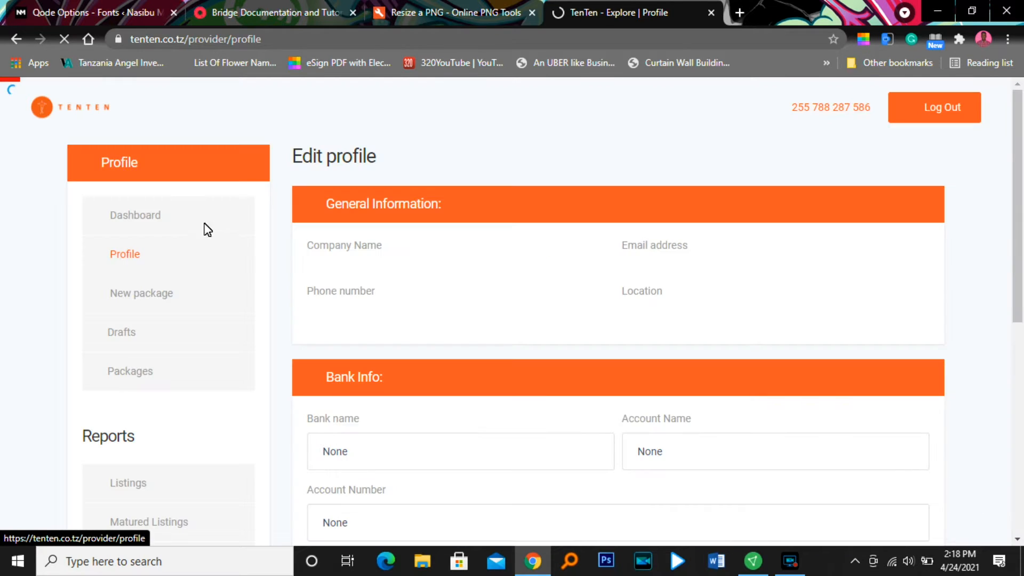
{"action": "scroll", "coordinate": [562, 294], "scroll_direction": "down", "scroll_amount": 2}
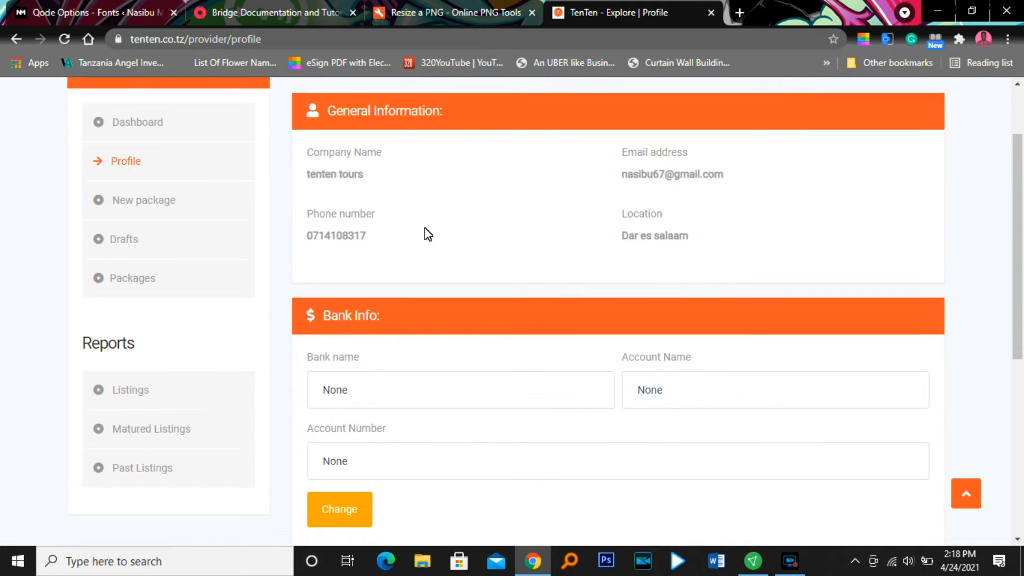
{"action": "scroll", "coordinate": [448, 190], "scroll_direction": "up", "scroll_amount": 1}
{"action": "scroll", "coordinate": [449, 191], "scroll_direction": "up", "scroll_amount": 1}
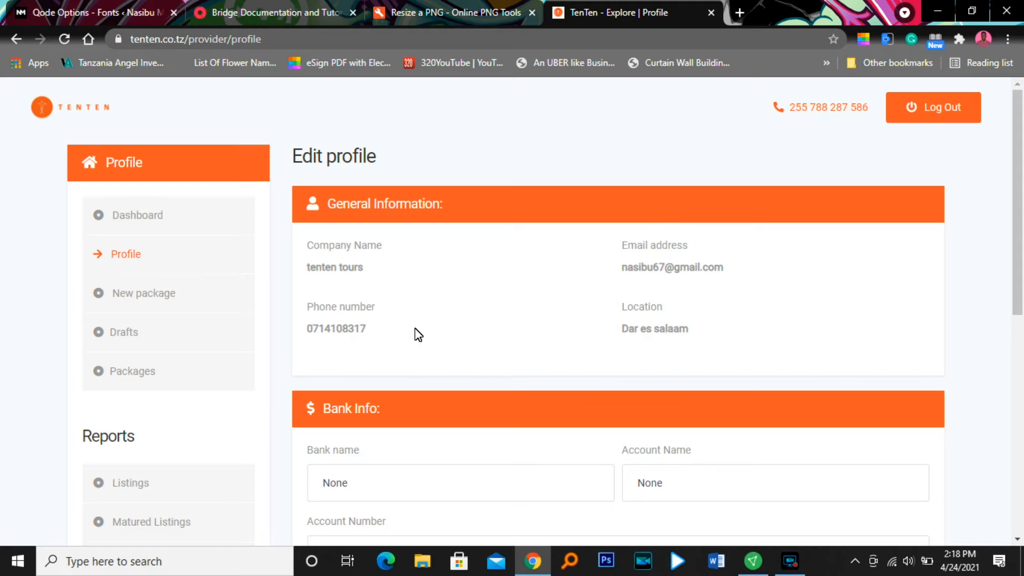
Start a new package and name it "Serengeti Migration 2021"
{"action": "left_click", "coordinate": [128, 296]}
{"action": "left_click", "coordinate": [420, 281]}
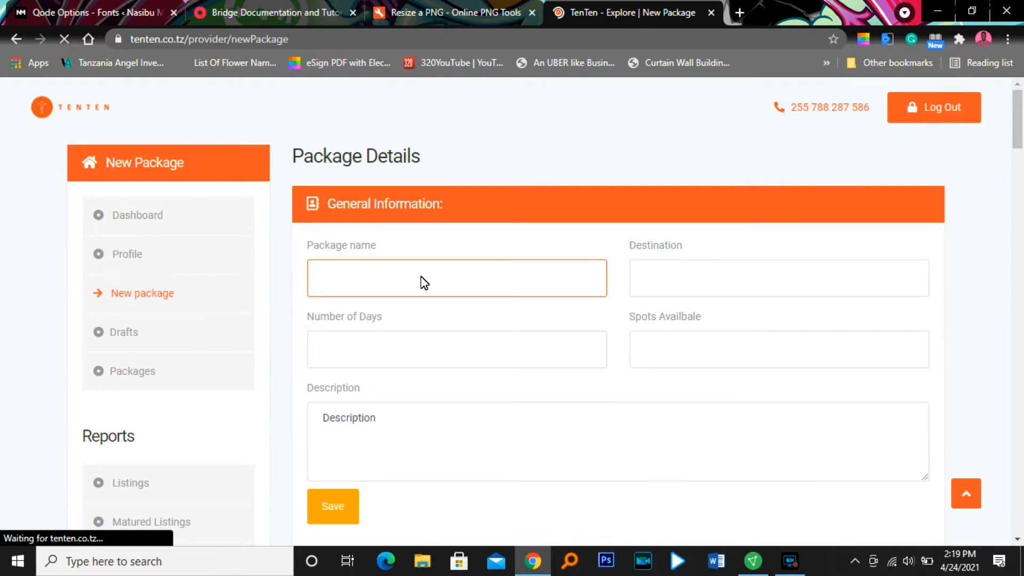
{"action": "type", "text": "Serengeti Migr"}
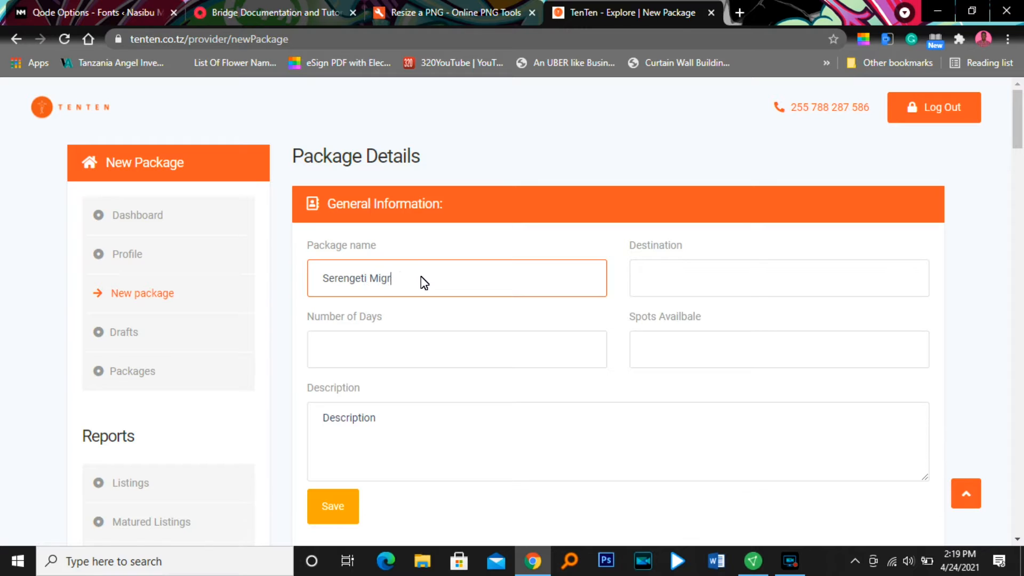
{"action": "type", "text": "ation 2021"}
Set the package destination to "Serengeti, Arusha, Tanzania"
{"action": "left_click", "coordinate": [714, 290]}
{"action": "type", "text": "S"}
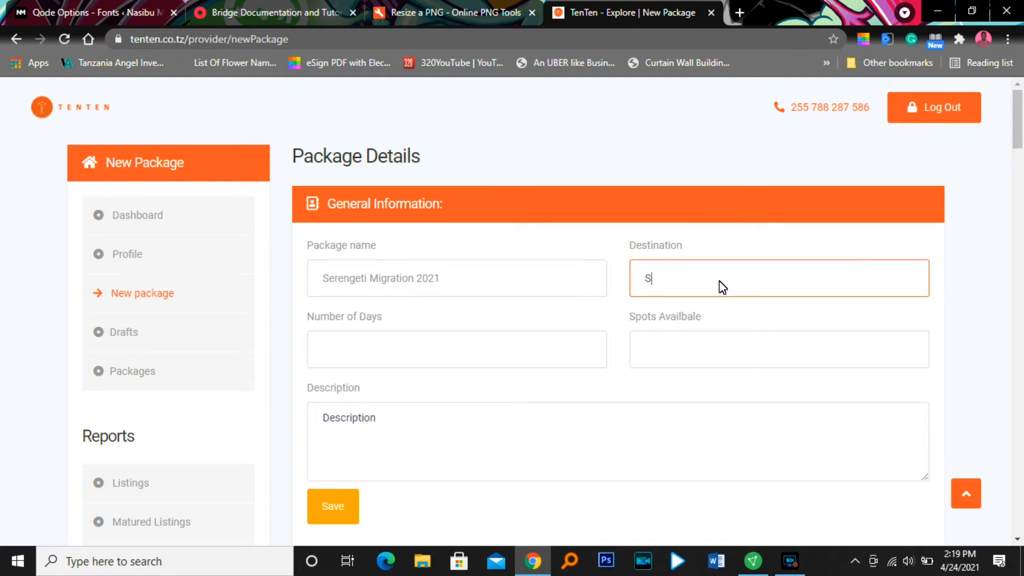
{"action": "type", "text": "erengeti, ARusha , Tanzani"}
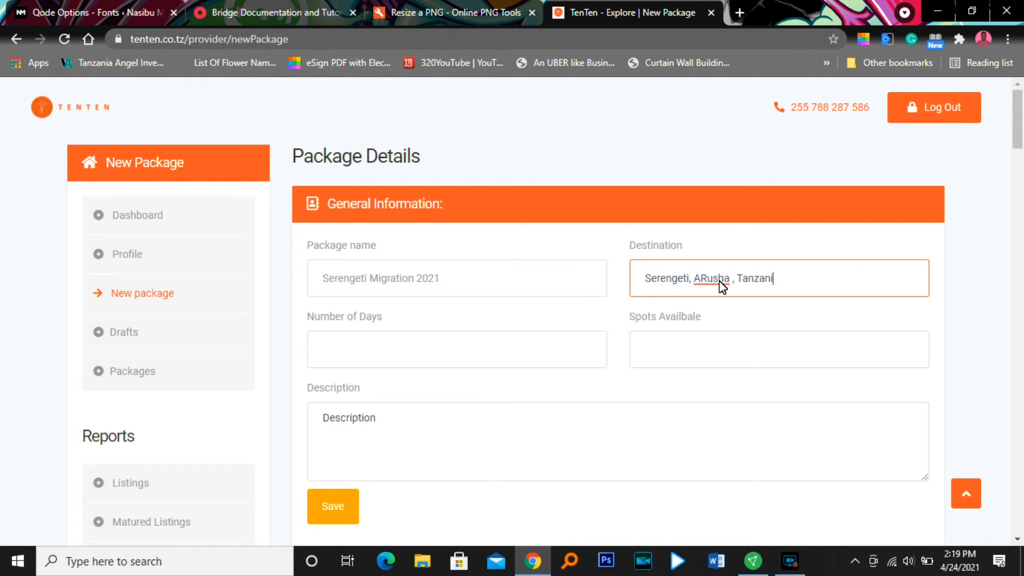
{"action": "key", "text": "Left"}
{"action": "key", "text": "BackSpace"}
{"action": "key", "text": "Left"}
{"action": "key", "text": "Left"}
{"action": "key", "text": "Left"}
{"action": "key", "text": "Left"}
{"action": "key", "text": "BackSpace"}
{"action": "type", "text": "r"}
Set the number of days to 4 and the available spots to 12
{"action": "left_click", "coordinate": [441, 356]}
{"action": "type", "text": "4"}
{"action": "left_click", "coordinate": [729, 353]}
{"action": "type", "text": "12"}
{"action": "left_click", "coordinate": [407, 439]}
{"action": "type", "text": "Let's watch "}
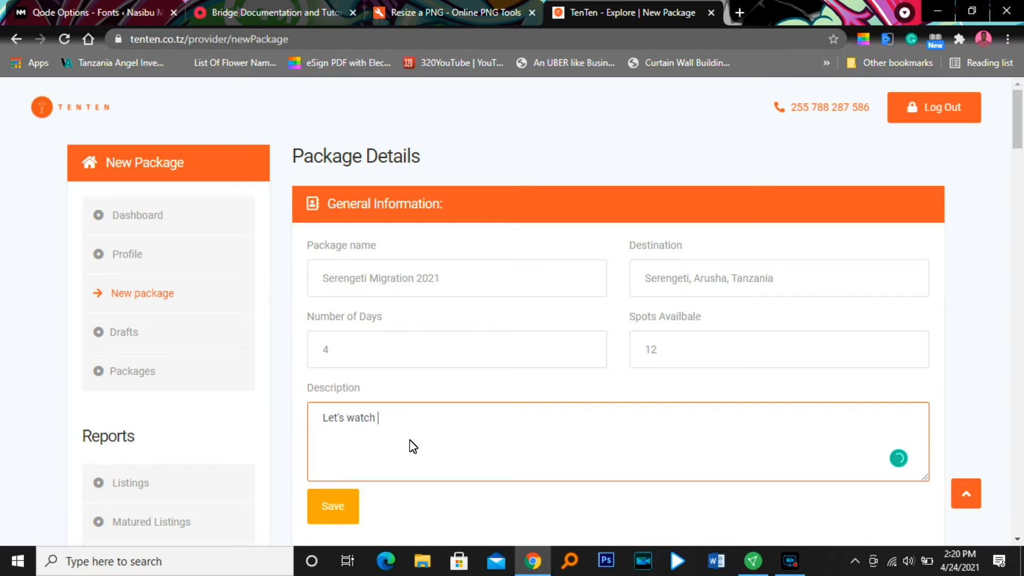
{"action": "type", "text": "wildebeests make their journey."}
{"action": "scroll", "coordinate": [469, 387], "scroll_direction": "down", "scroll_amount": 5}
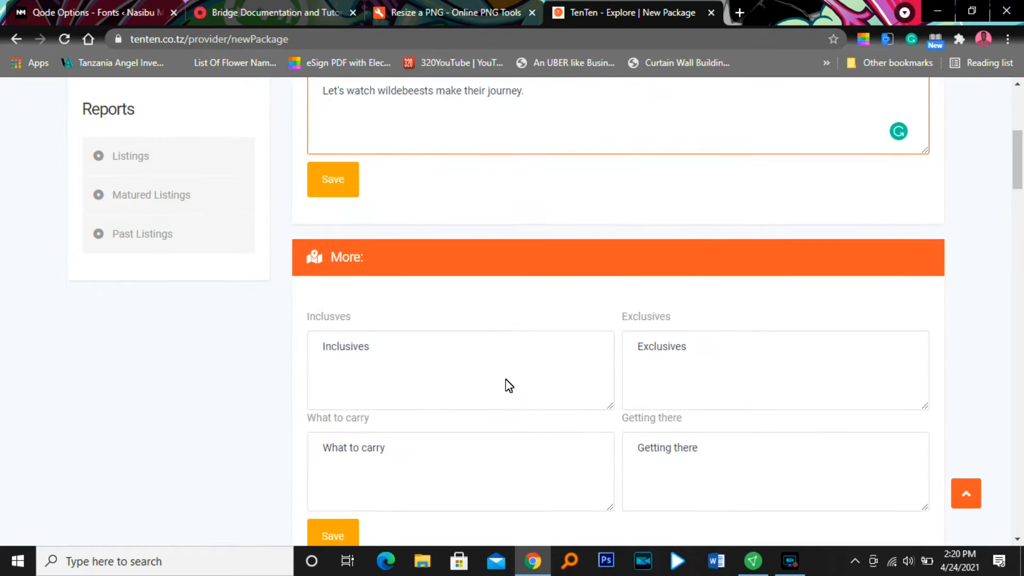
{"action": "left_click", "coordinate": [338, 187]}
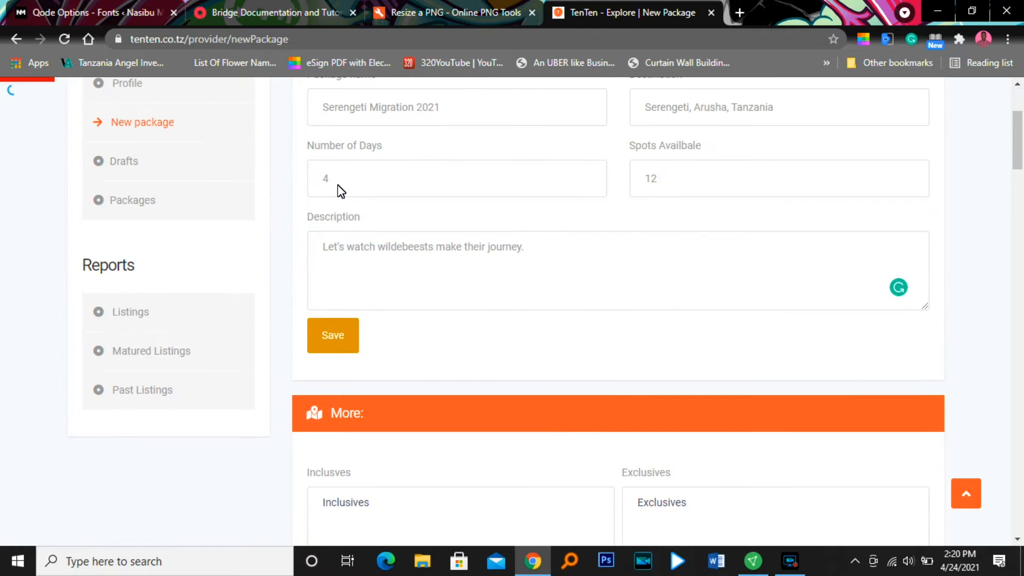
List Food, Drinks and Accommodation on separate lines as the package inclusives
{"action": "scroll", "coordinate": [338, 186], "scroll_direction": "down", "scroll_amount": 4}
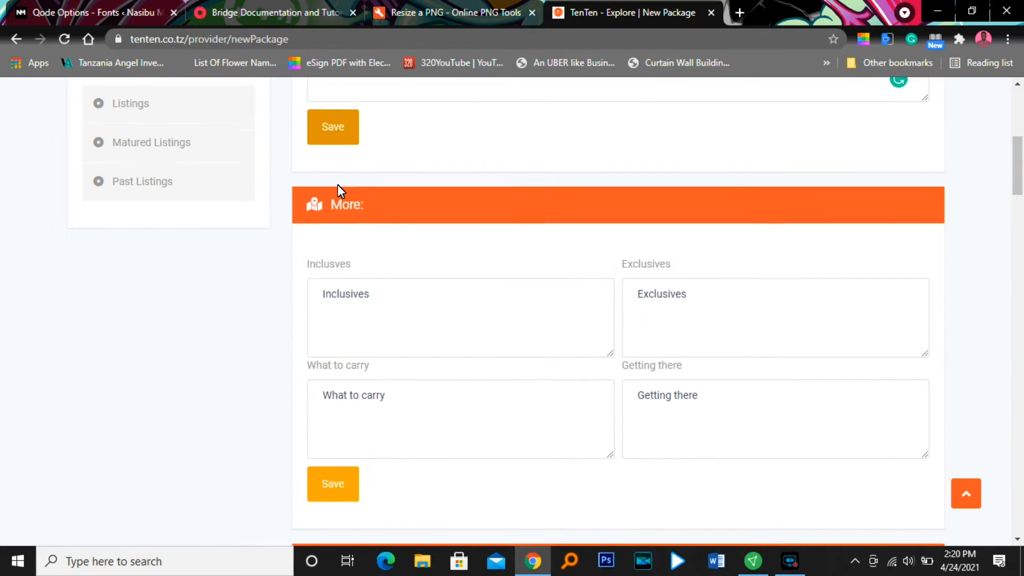
{"action": "left_click", "coordinate": [487, 308]}
{"action": "type", "text": "Food"}
{"action": "key", "text": "Return"}
{"action": "type", "text": "Drinks"}
{"action": "key", "text": "Return"}
{"action": "type", "text": "Accommodation"}
List Flights and Safari clothings on separate lines as the package exclusives
{"action": "left_click", "coordinate": [729, 283]}
{"action": "type", "text": "Flight"}
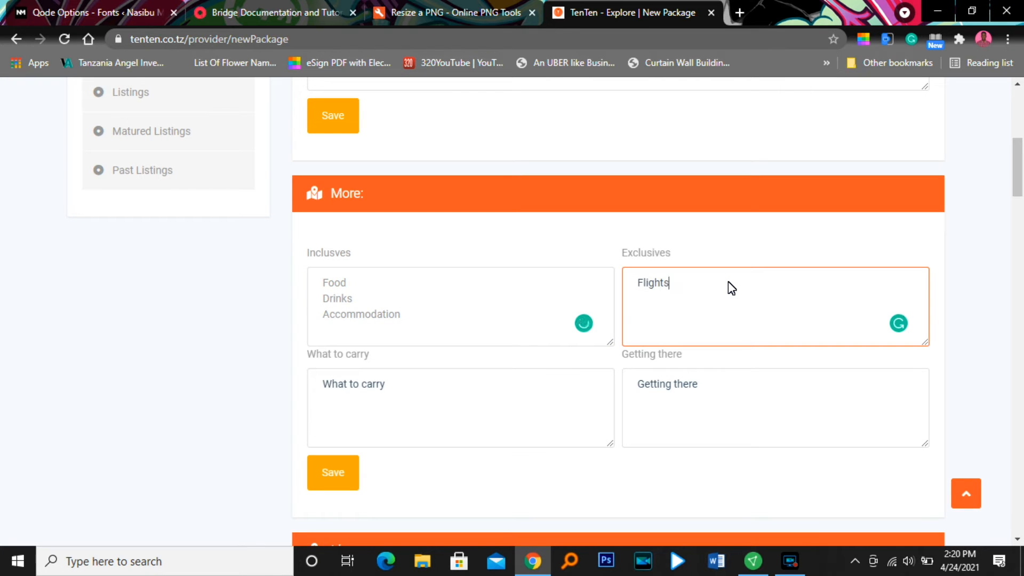
{"action": "type", "text": "s"}
{"action": "key", "text": "Return"}
{"action": "type", "text": "Safari clothings"}
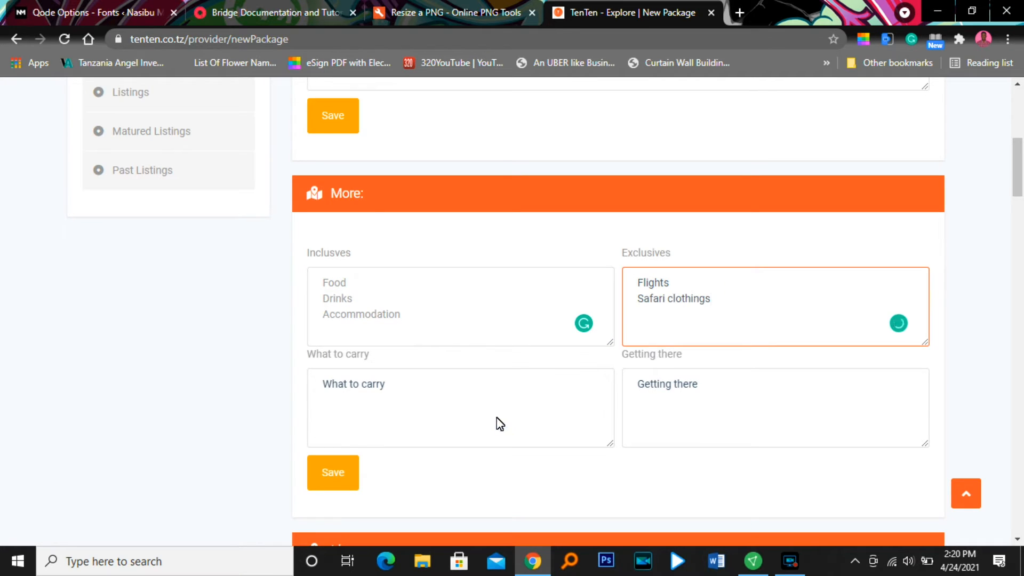
List Binoculars and Camera as what to carry, and enter "Meet at Dar es Salaam" for getting there
{"action": "left_click", "coordinate": [435, 398]}
{"action": "type", "text": "Binoculars"}
{"action": "key", "text": "Return"}
{"action": "type", "text": "Camera"}
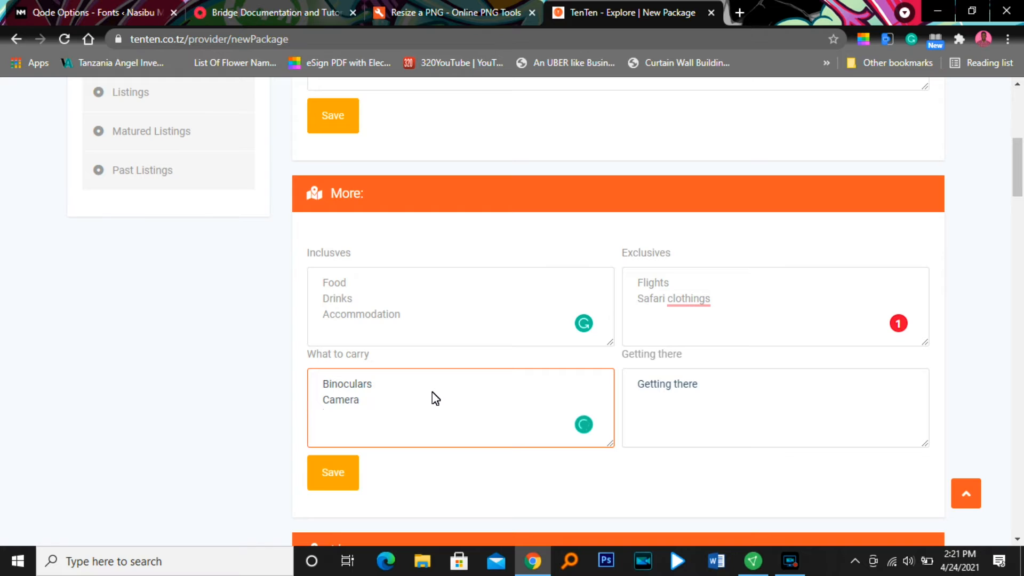
{"action": "left_click", "coordinate": [776, 415]}
{"action": "type", "text": "Meet at Dar es Salaam"}
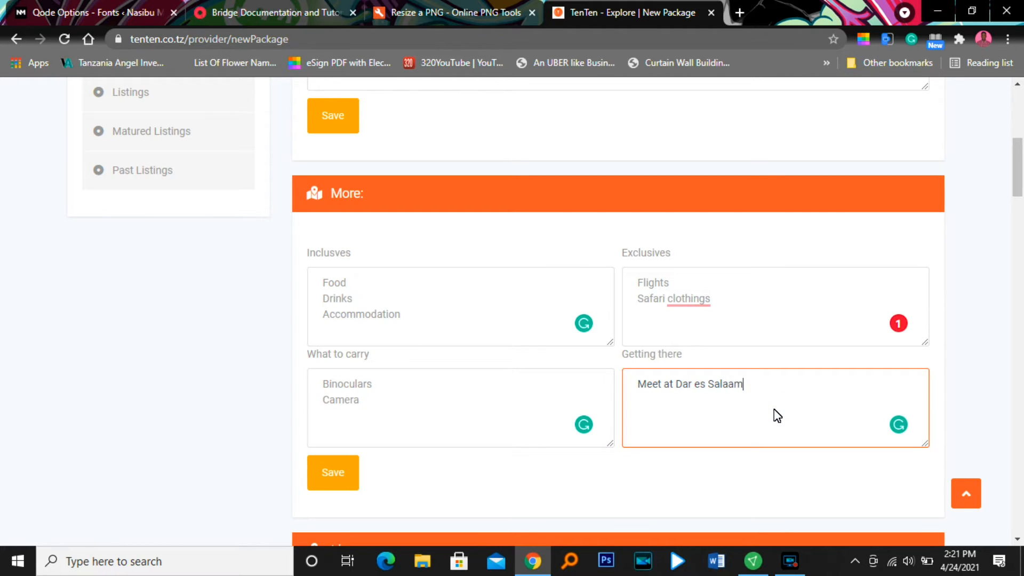
Add a "day 1" itinerary entry at 9:00 AM described as "Today we start our trip in dar Es Salaam."
{"action": "scroll", "coordinate": [615, 476], "scroll_direction": "down", "scroll_amount": 6}
{"action": "scroll", "coordinate": [492, 252], "scroll_direction": "up", "scroll_amount": 5}
{"action": "scroll", "coordinate": [495, 252], "scroll_direction": "down", "scroll_amount": 5}
{"action": "left_click", "coordinate": [493, 258]}
{"action": "type", "text": "day 1"}
{"action": "left_click", "coordinate": [686, 251]}
{"action": "type", "text": "9:00 AM"}
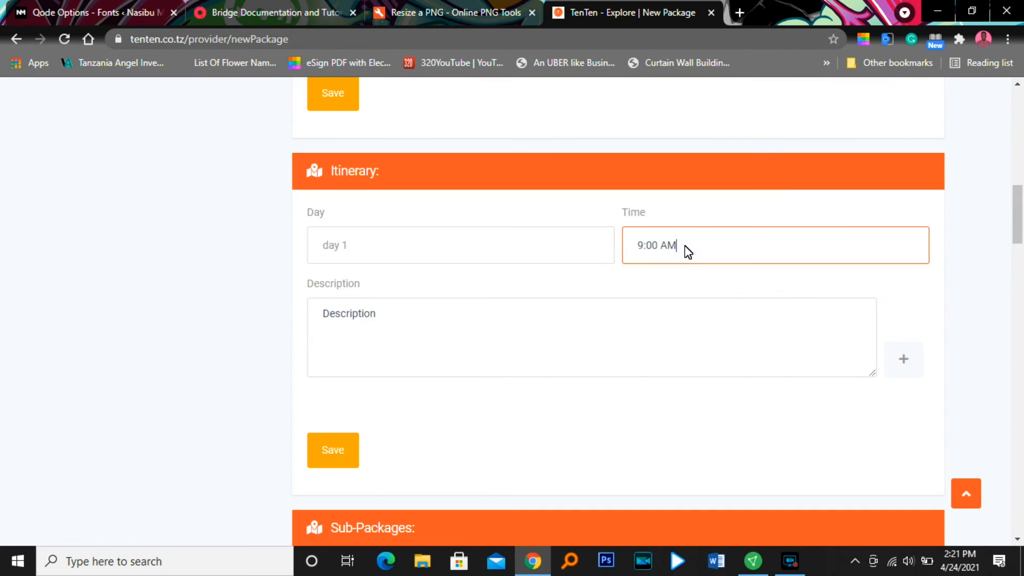
{"action": "left_click", "coordinate": [442, 339]}
{"action": "type", "text": "Today we start our trip in "}
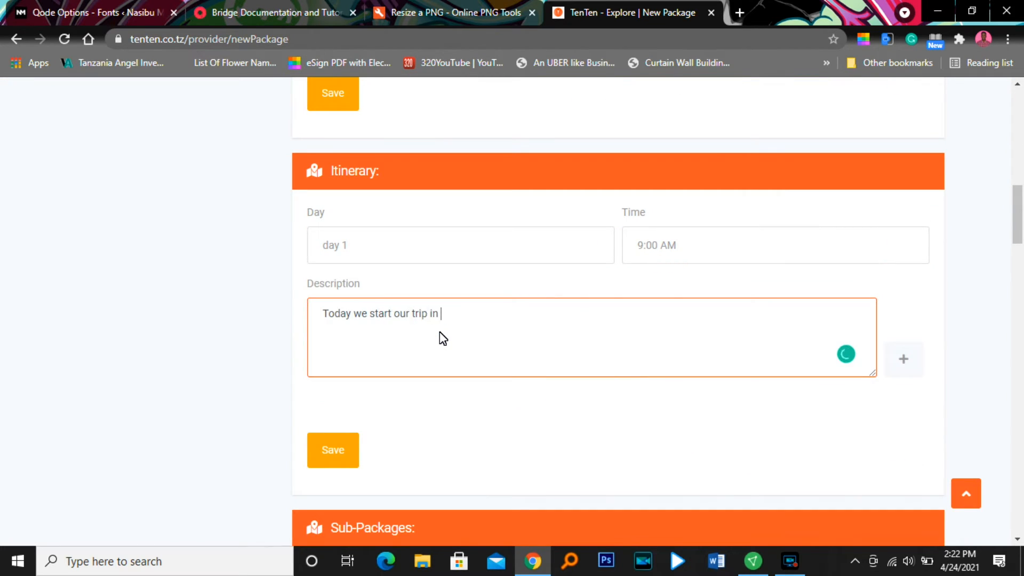
{"action": "type", "text": "dar Es Salaam."}
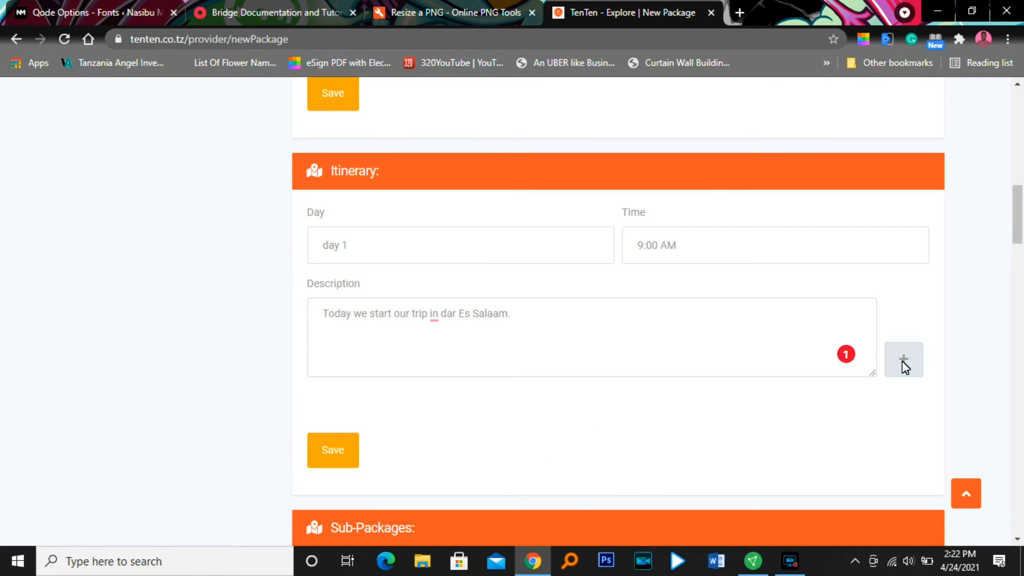
{"action": "left_click", "coordinate": [903, 359]}
Add a "Day 2" itinerary entry at 10:00 AM about waking in Arusha City and passing Lake Manyara National Park on the way to Serengeti
{"action": "left_click", "coordinate": [430, 251]}
{"action": "left_click", "coordinate": [673, 260]}
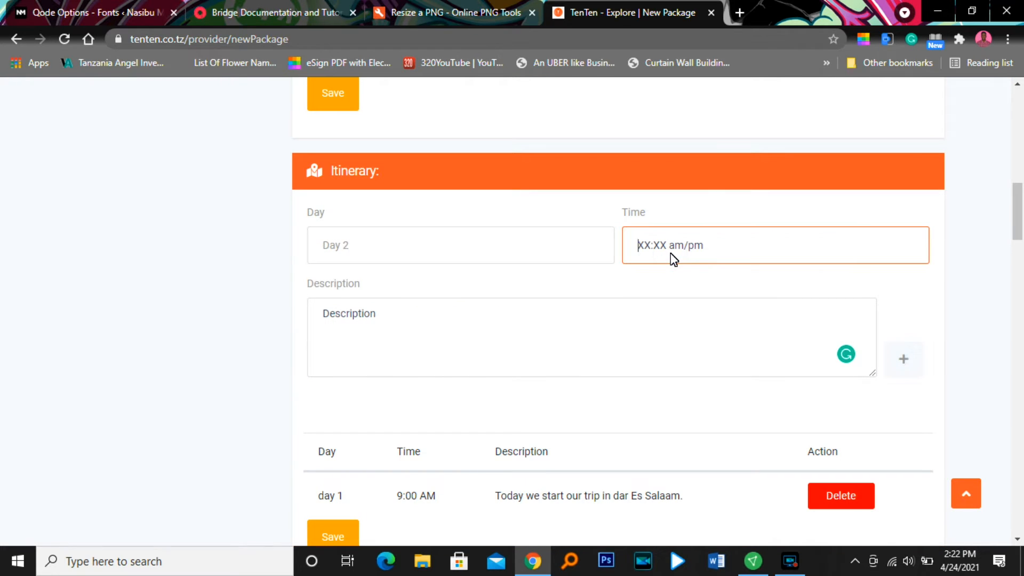
{"action": "type", "text": "10:00 AM"}
{"action": "left_click", "coordinate": [463, 342]}
{"action": "type", "text": "Today we wake "}
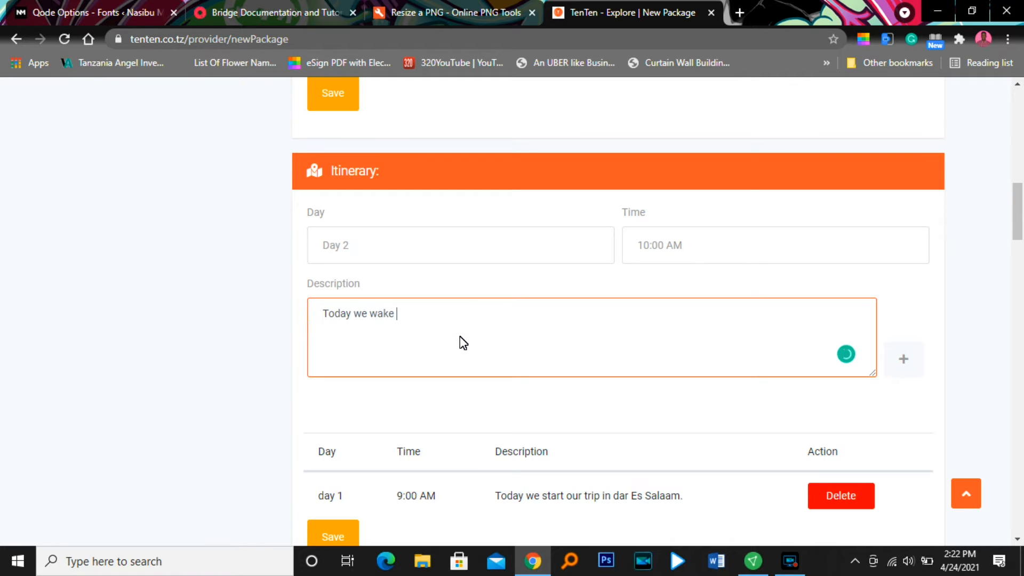
{"action": "type", "text": "up in Arusha City and pass by Lake Manyara National Park on our way to Serengeti."}
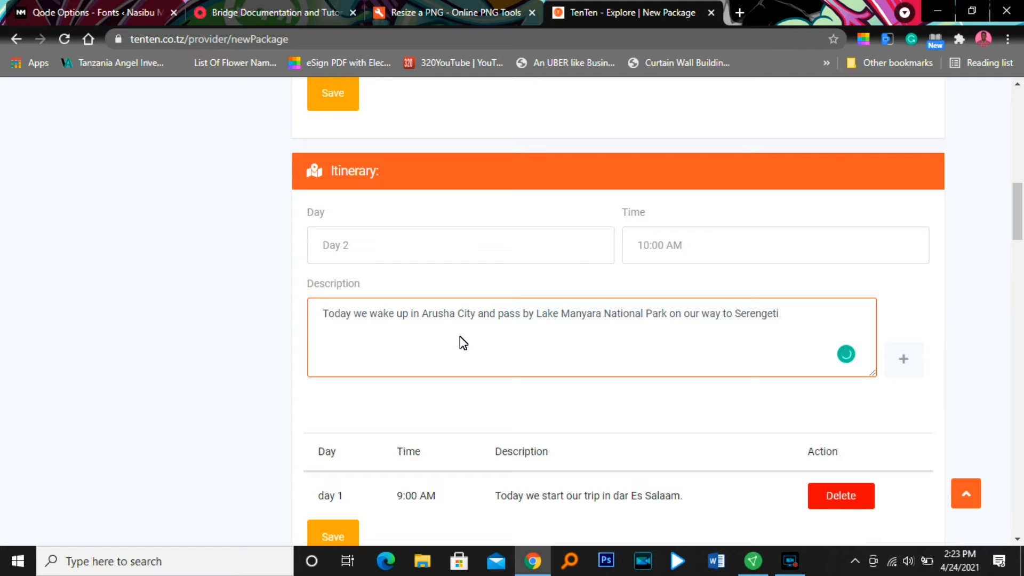
{"action": "left_click", "coordinate": [907, 355]}
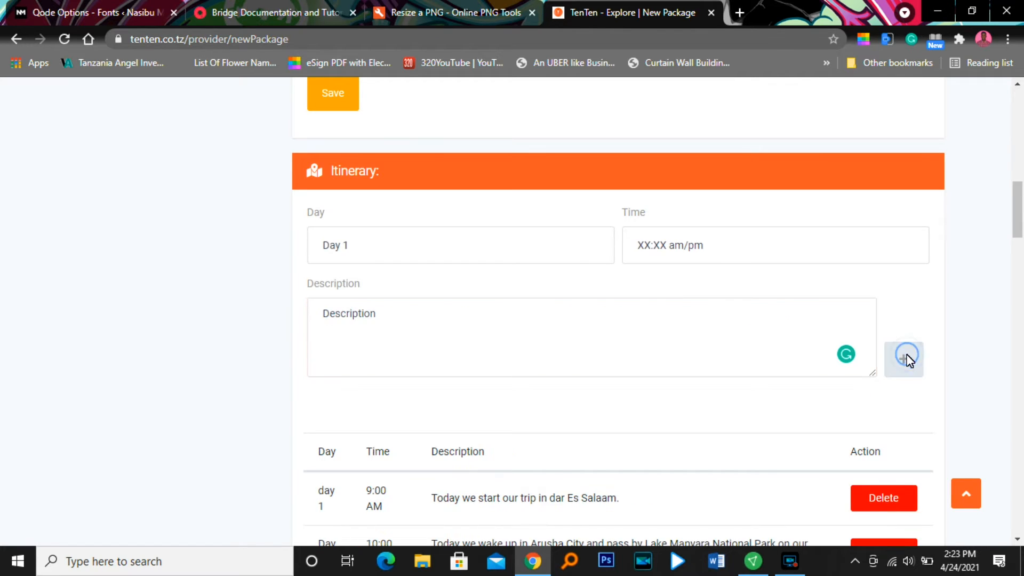
Add a "Luxury" sub-package priced 700000 with the description lines "5 Star hotel accommodation" and "Jeep 4x4 Safari"
{"action": "scroll", "coordinate": [866, 358], "scroll_direction": "down", "scroll_amount": 3}
{"action": "scroll", "coordinate": [866, 363], "scroll_direction": "down", "scroll_amount": 7}
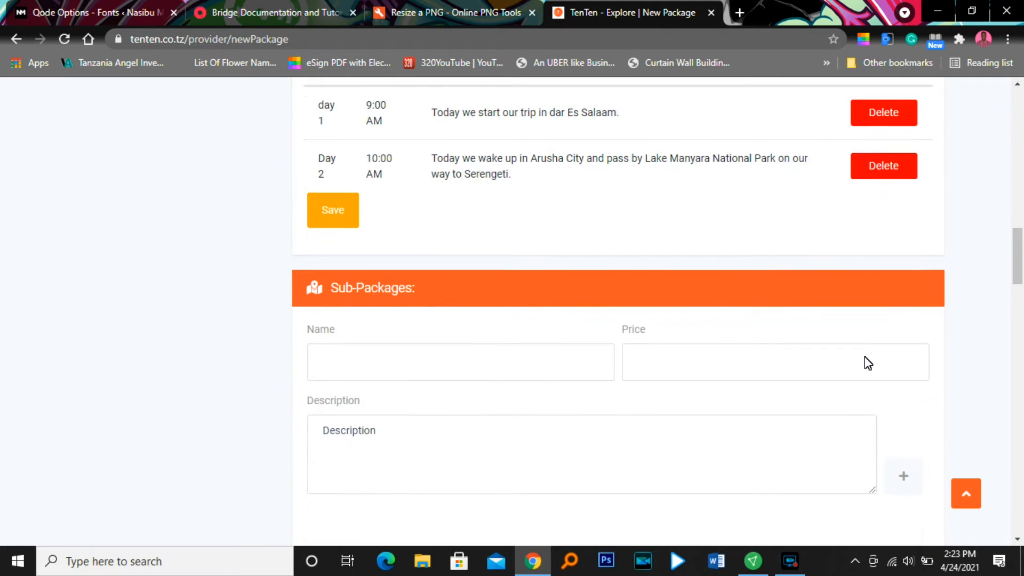
{"action": "left_click", "coordinate": [484, 218]}
{"action": "type", "text": "Luxury"}
{"action": "left_click", "coordinate": [707, 222]}
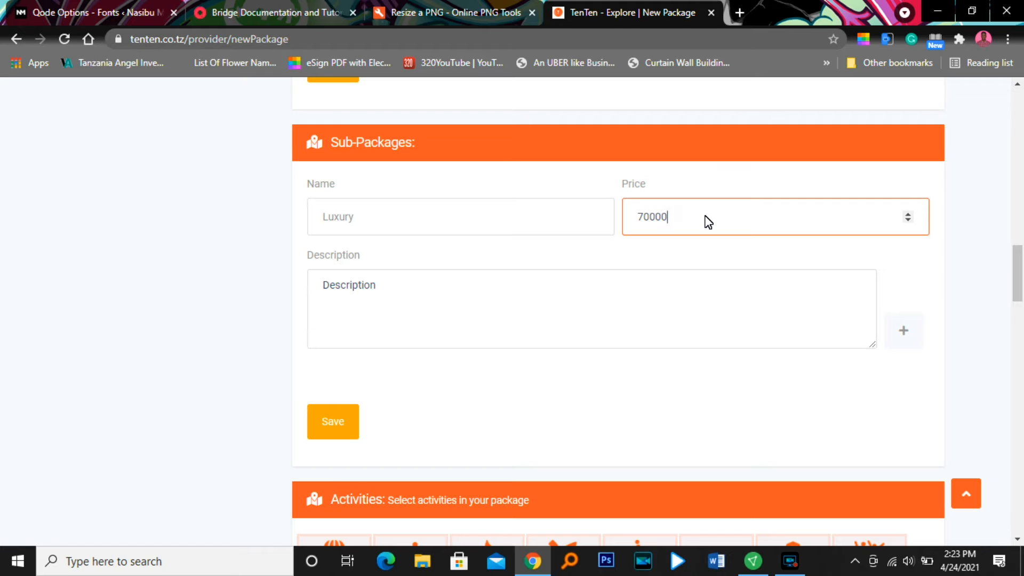
{"action": "left_click", "coordinate": [456, 308]}
{"action": "type", "text": "5 Star ho"}
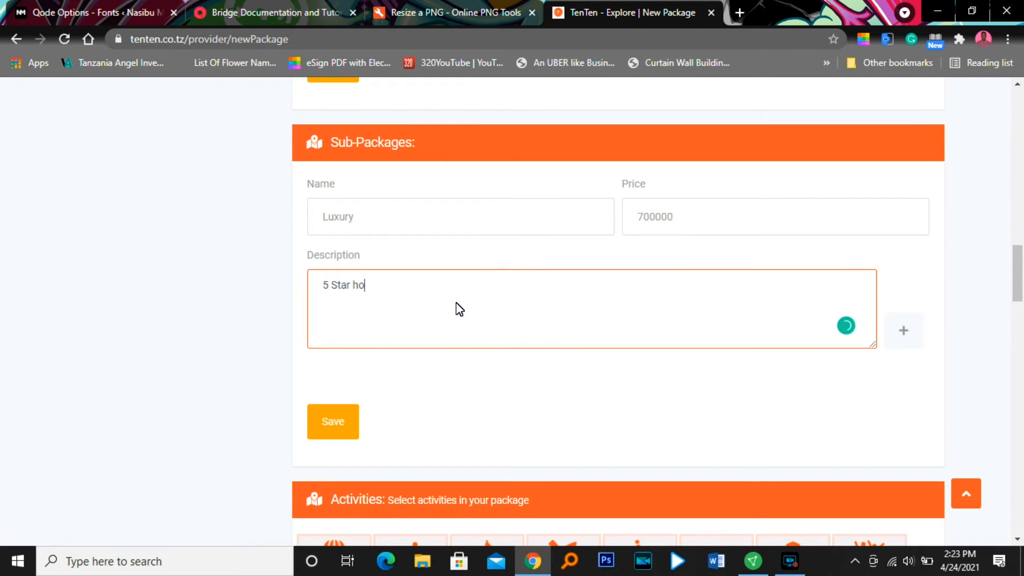
{"action": "type", "text": "etlaccommodation"}
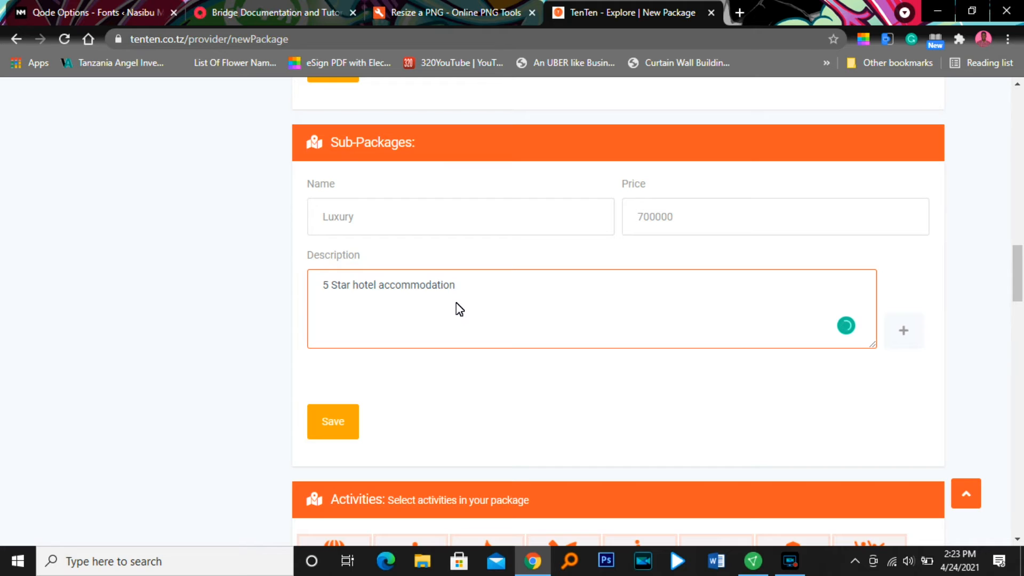
{"action": "key", "text": "Return"}
{"action": "type", "text": "Jeep 4x4 Safari"}
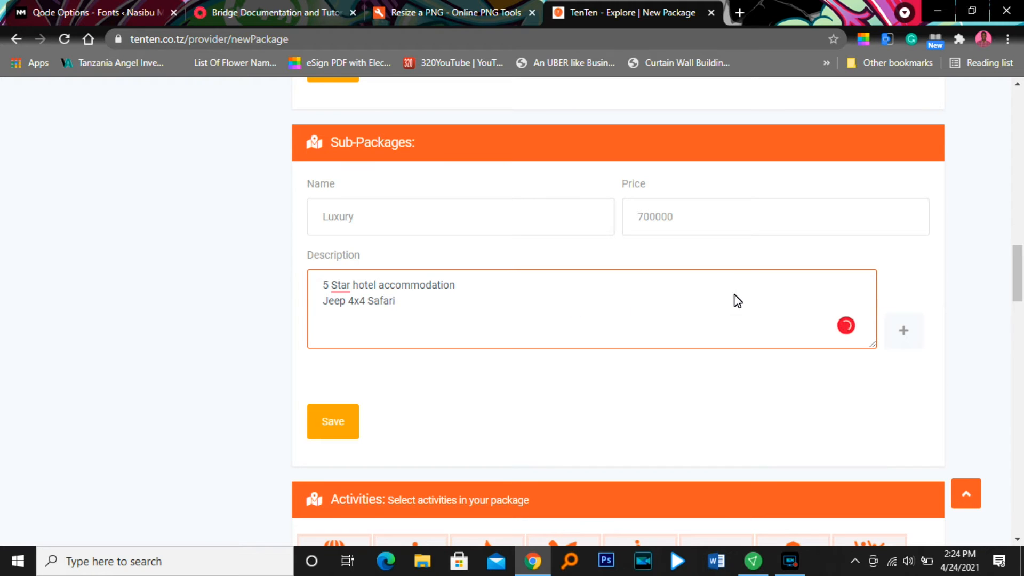
{"action": "left_click", "coordinate": [903, 332]}
Add an "Ordinary" sub-package priced 500000 with a description covering a tented camp and a coaster bus
{"action": "left_click", "coordinate": [460, 227]}
{"action": "type", "text": "Ordinary"}
{"action": "left_click", "coordinate": [731, 220]}
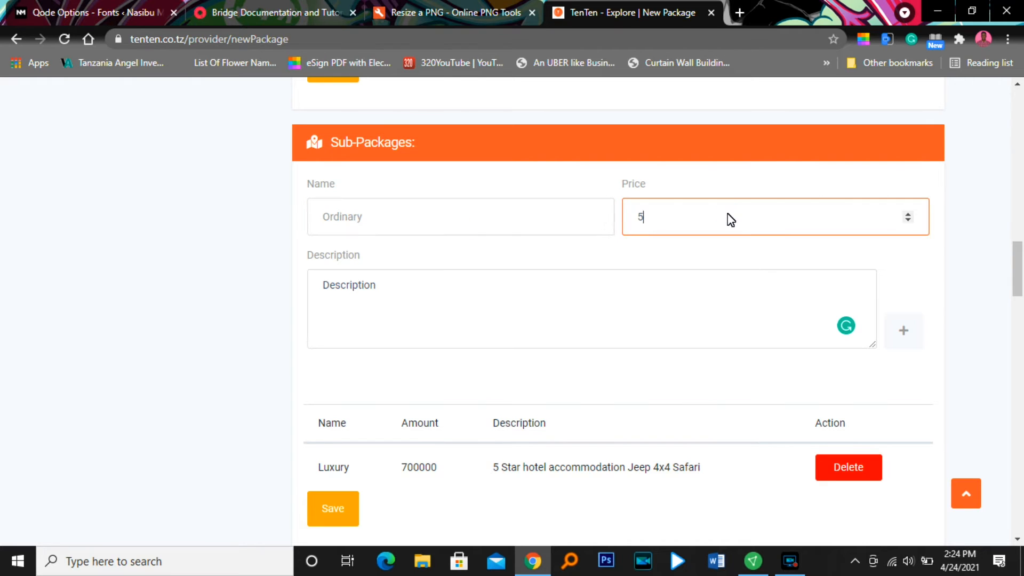
{"action": "type", "text": "500000"}
{"action": "left_click", "coordinate": [568, 297]}
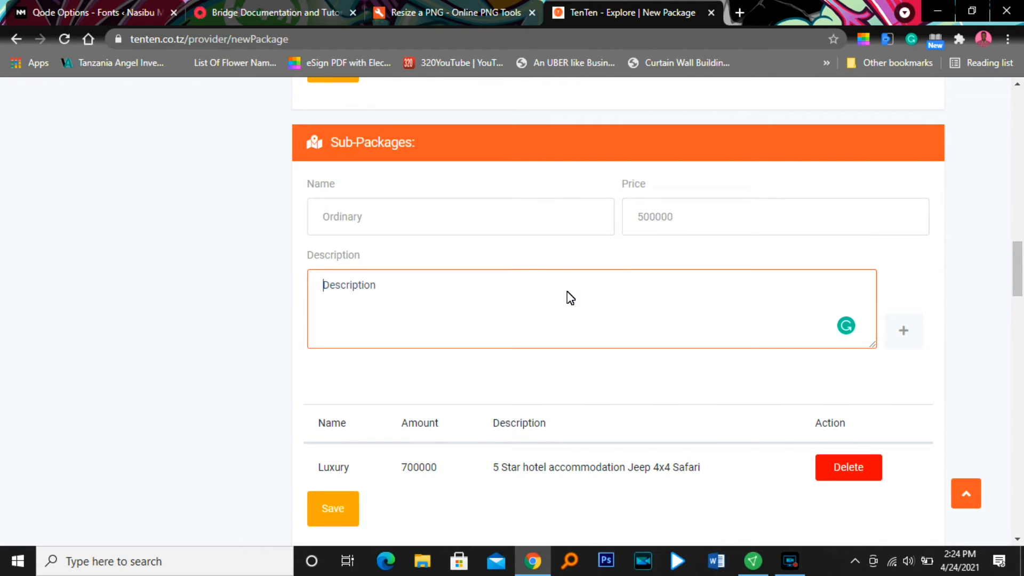
{"action": "type", "text": "Tented camp "}
{"action": "type", "text": "Coaster bus"}
{"action": "key", "text": "Left"}
{"action": "key", "text": "Left"}
{"action": "key", "text": "Left"}
{"action": "key", "text": "Left"}
{"action": "type", "text": "rive"}
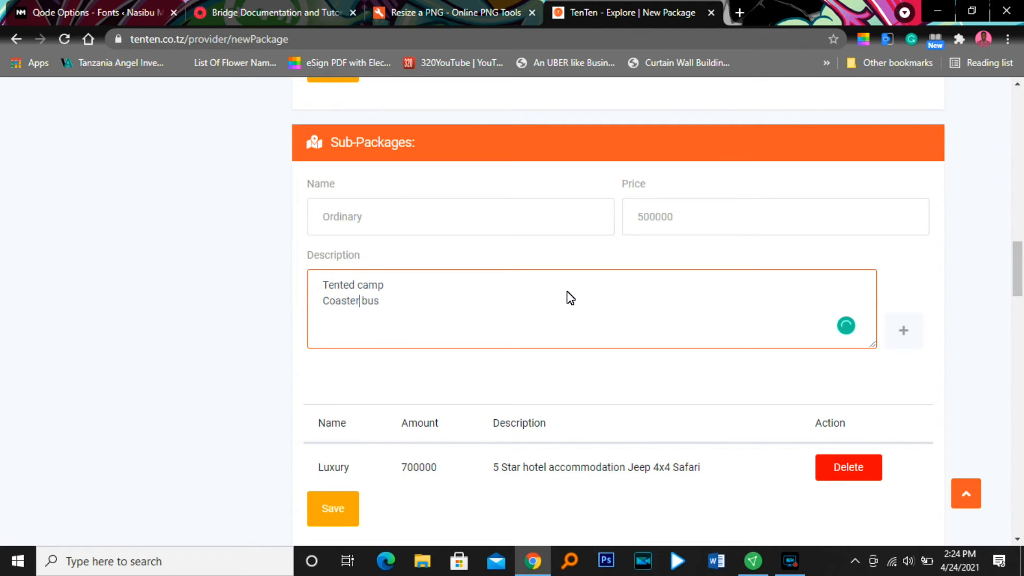
{"action": "type", "text": "."}
{"action": "left_click", "coordinate": [903, 331]}
Save the package's sub-packages
{"action": "scroll", "coordinate": [900, 341], "scroll_direction": "down", "scroll_amount": 4}
{"action": "scroll", "coordinate": [900, 343], "scroll_direction": "down", "scroll_amount": 5}
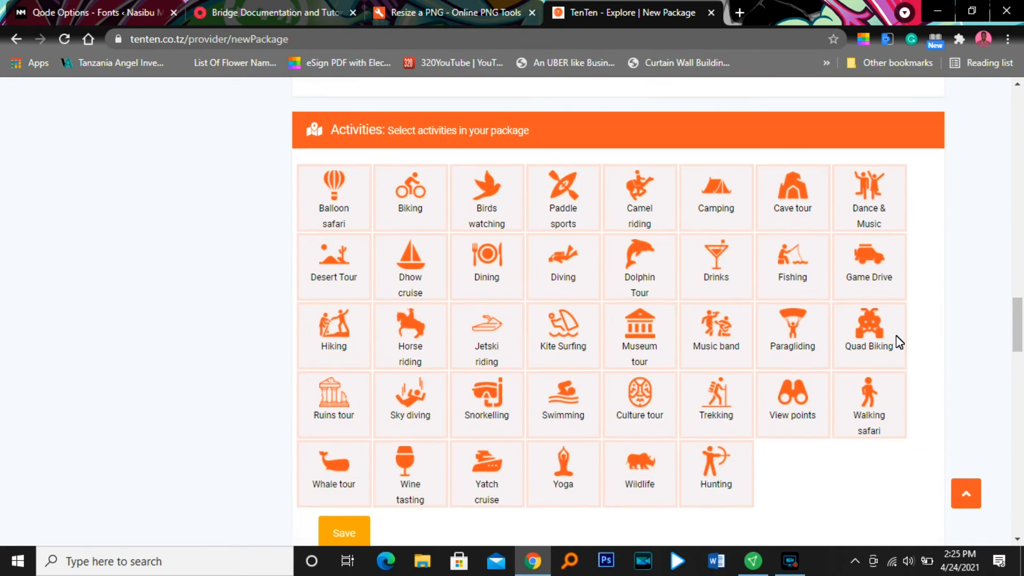
{"action": "scroll", "coordinate": [336, 109], "scroll_direction": "up", "scroll_amount": 1}
{"action": "left_click", "coordinate": [336, 109]}
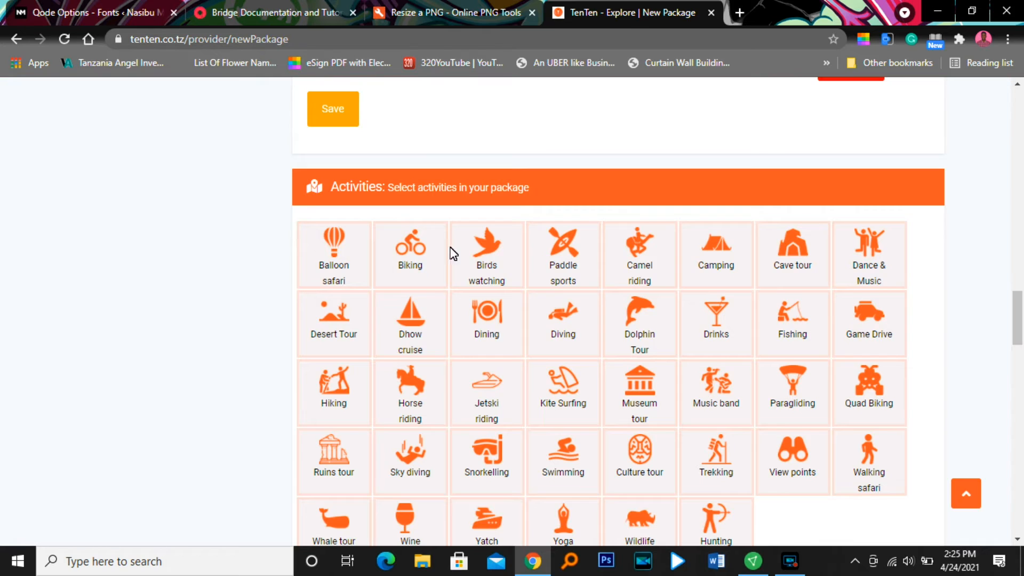
Select the activities Wildlife, Balloon safari, Camping, Game Drive, Walking safari and Culture tour for the package and save them
{"action": "scroll", "coordinate": [625, 251], "scroll_direction": "down", "scroll_amount": 2}
{"action": "scroll", "coordinate": [625, 251], "scroll_direction": "up", "scroll_amount": 1}
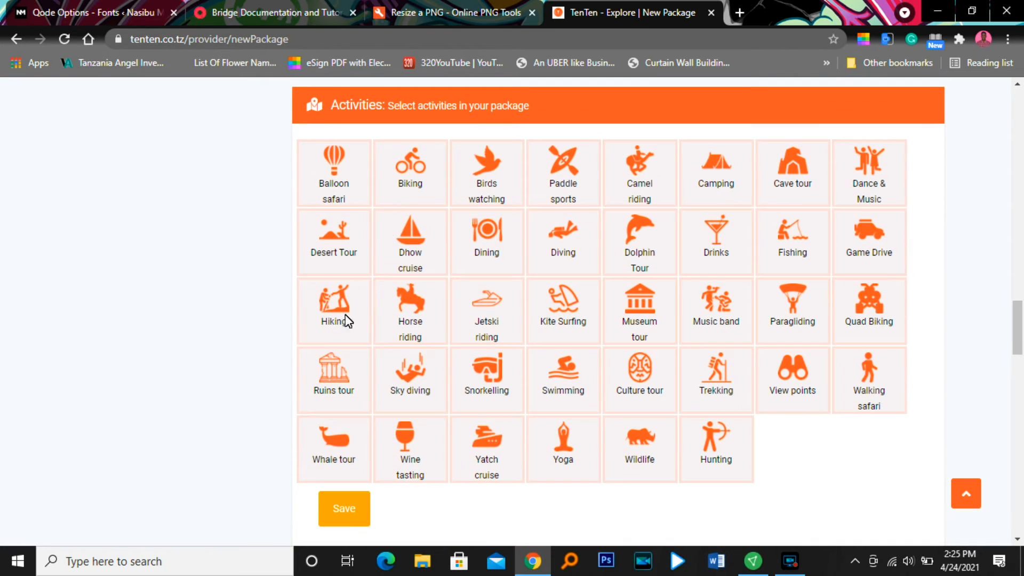
{"action": "left_click", "coordinate": [645, 453]}
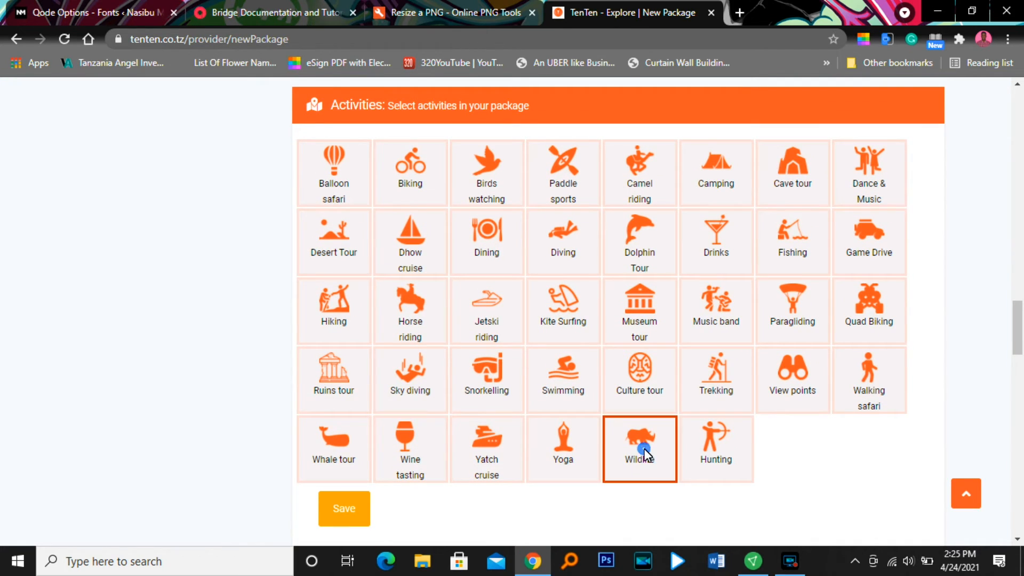
{"action": "left_click", "coordinate": [356, 164]}
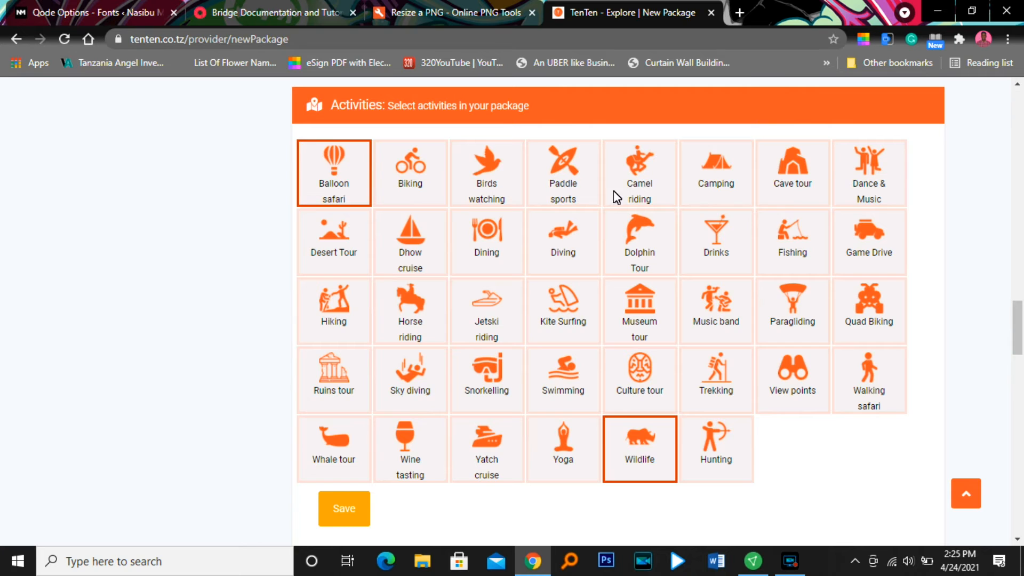
{"action": "left_click", "coordinate": [710, 181]}
{"action": "left_click", "coordinate": [868, 250]}
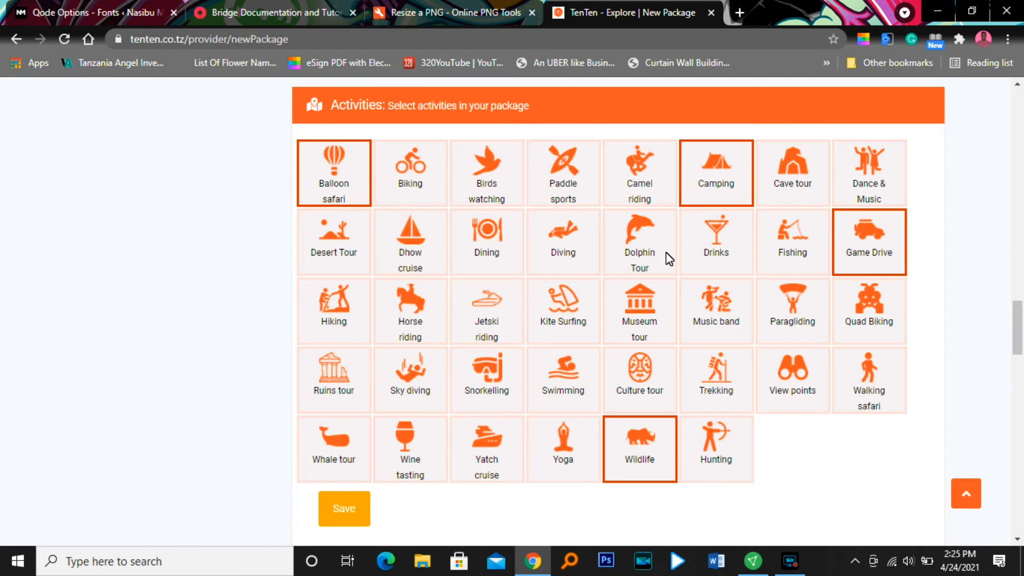
{"action": "left_click", "coordinate": [870, 379]}
{"action": "left_click", "coordinate": [632, 383]}
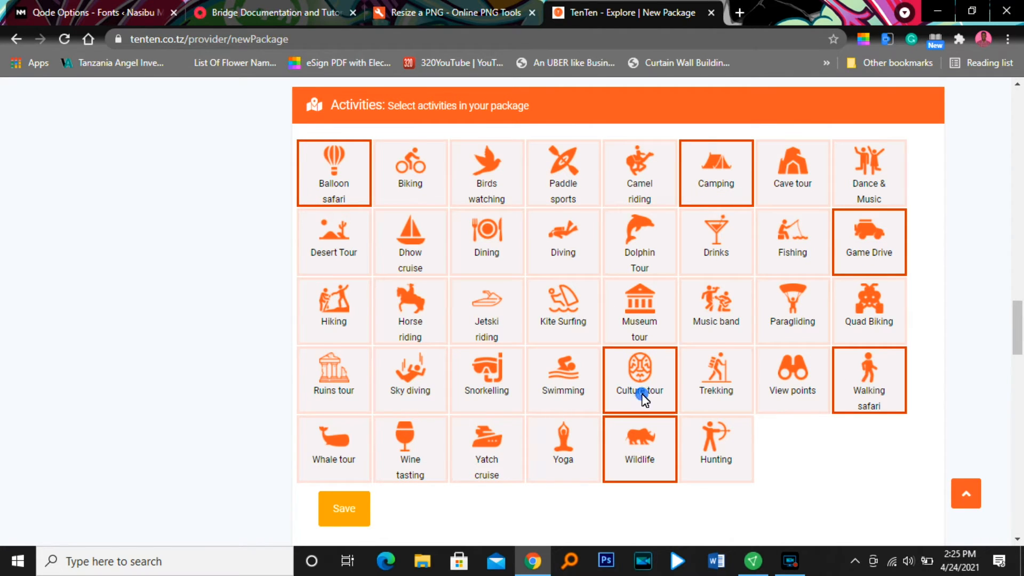
{"action": "scroll", "coordinate": [360, 473], "scroll_direction": "down", "scroll_amount": 1}
{"action": "left_click", "coordinate": [360, 474]}
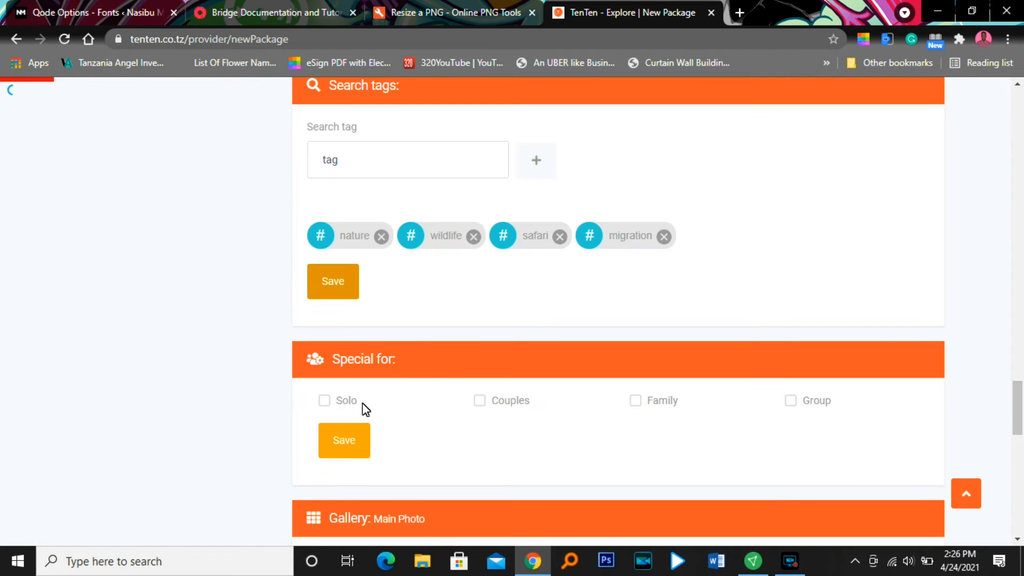
Mark the package as special for Solo, Couples, Family and Group, and save the selection
{"action": "left_click", "coordinate": [634, 401]}
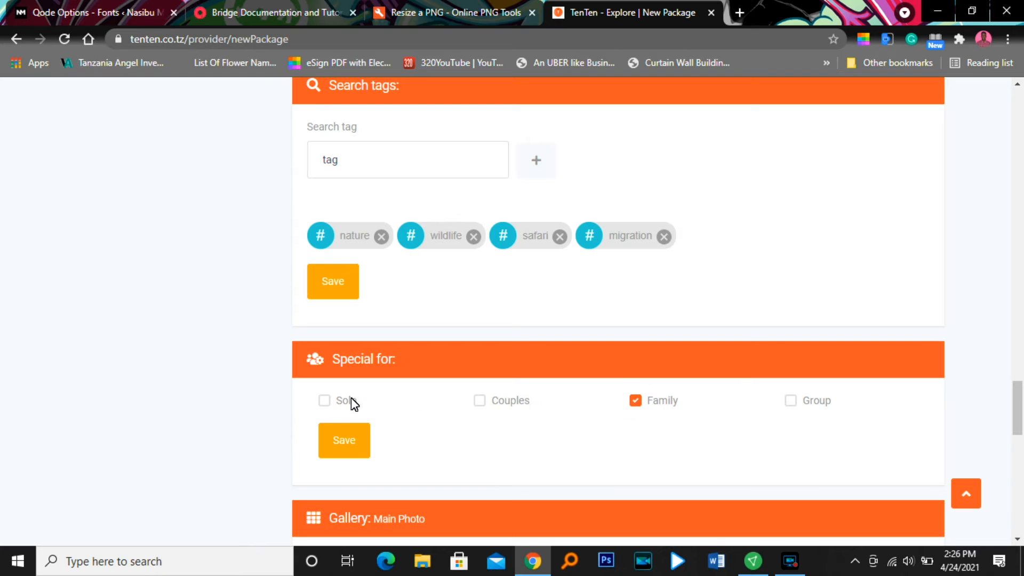
{"action": "left_click", "coordinate": [321, 401]}
{"action": "left_click", "coordinate": [480, 403]}
{"action": "left_click", "coordinate": [790, 401]}
{"action": "left_click", "coordinate": [345, 449]}
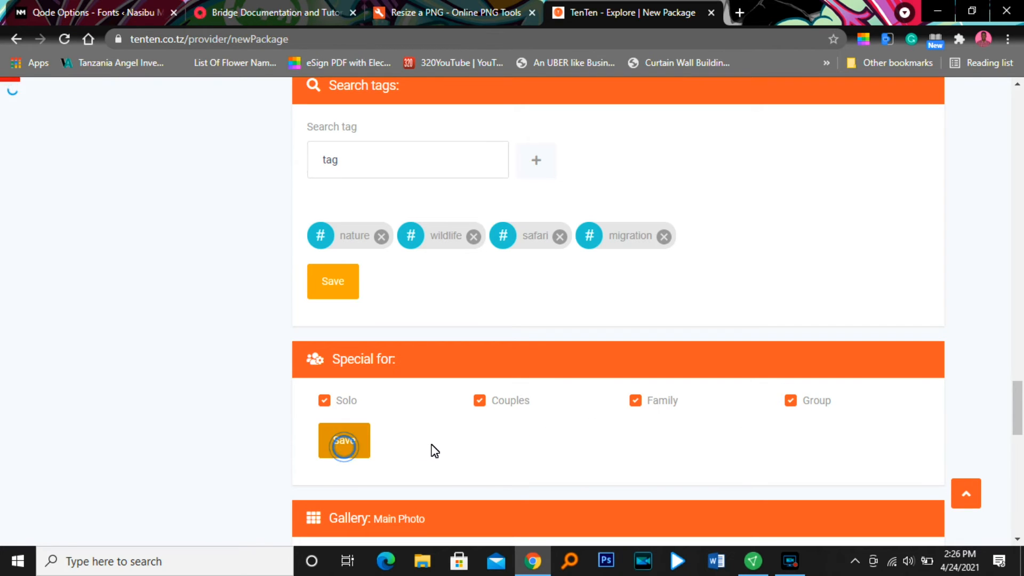
Assign the package to the categories Adventure, Nature, Cultural and Safari Holiday
{"action": "left_click", "coordinate": [313, 284]}
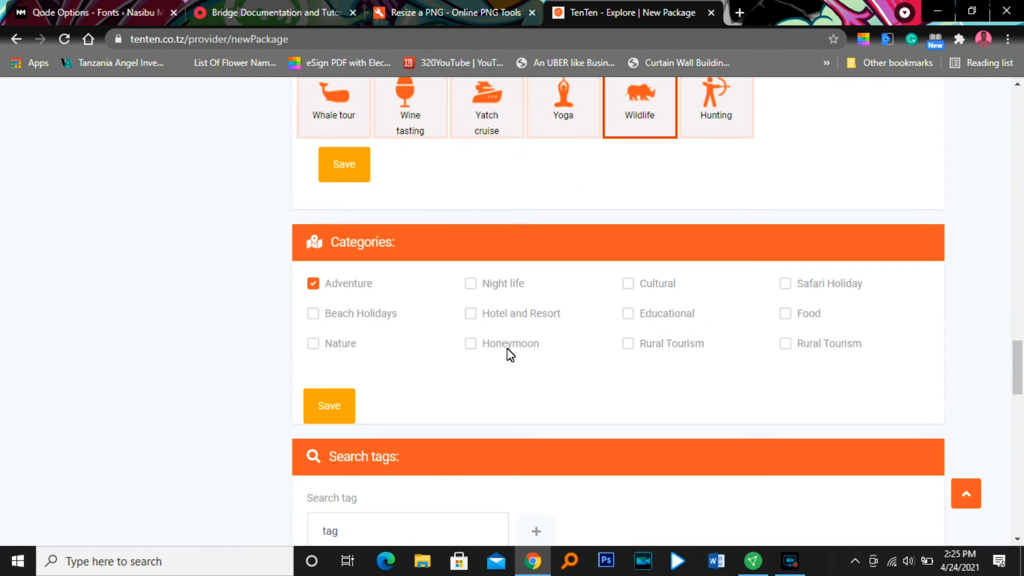
{"action": "left_click", "coordinate": [325, 344]}
{"action": "left_click", "coordinate": [315, 344]}
{"action": "left_click", "coordinate": [630, 286]}
{"action": "left_click", "coordinate": [789, 285]}
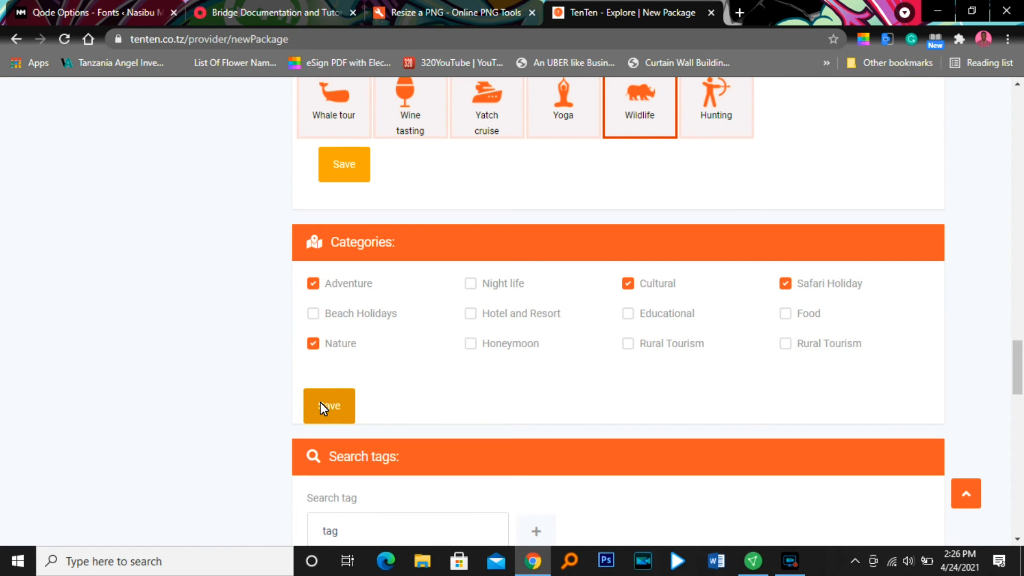
Add the search tags "nature" and "wildlife" to the package
{"action": "scroll", "coordinate": [322, 408], "scroll_direction": "down", "scroll_amount": 4}
{"action": "left_click", "coordinate": [376, 319]}
{"action": "type", "text": "nature"}
{"action": "left_click", "coordinate": [536, 310]}
{"action": "left_click", "coordinate": [446, 308]}
{"action": "type", "text": "wil"}
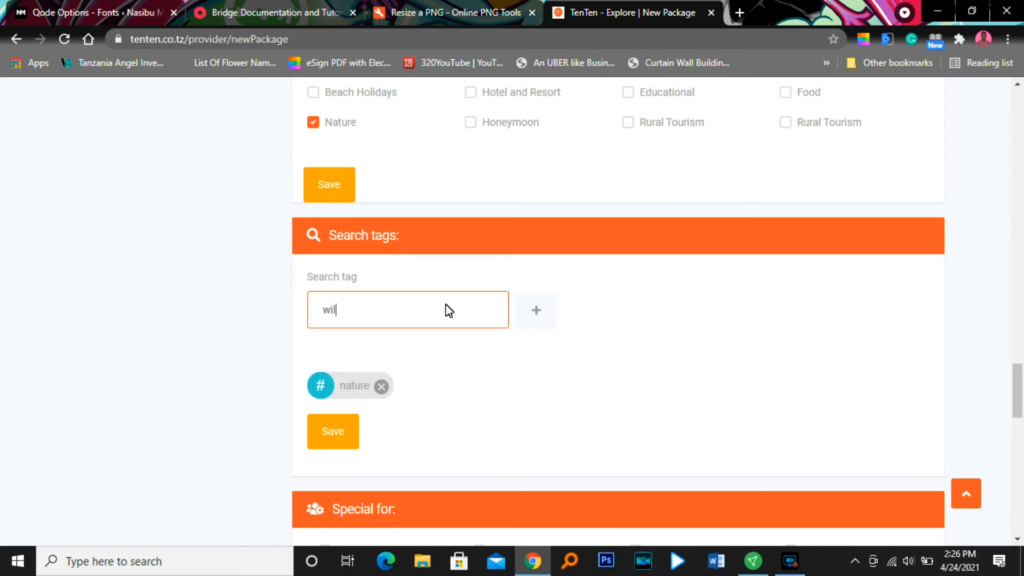
{"action": "type", "text": "dlife"}
{"action": "left_click", "coordinate": [536, 310]}
Add two more search tags, "safari" and "migration", to the package
{"action": "left_click", "coordinate": [455, 318]}
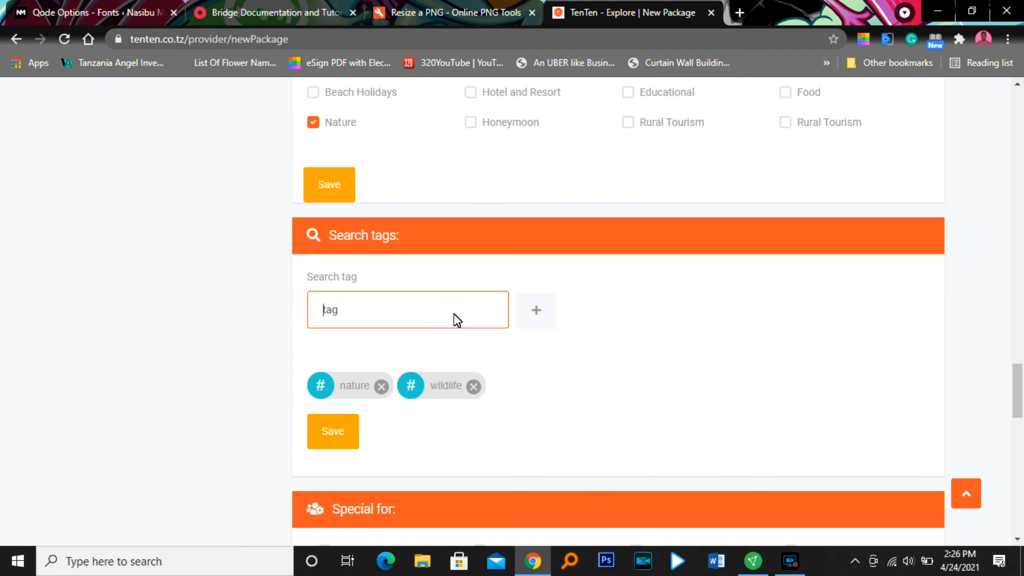
{"action": "type", "text": "safari"}
{"action": "left_click", "coordinate": [533, 309]}
{"action": "left_click", "coordinate": [437, 309]}
{"action": "type", "text": "migration"}
{"action": "key", "text": "Return"}
Upload the image 165853_18ec0cec.jpg from the Serengeti folder as the package's main photo
{"action": "scroll", "coordinate": [464, 386], "scroll_direction": "down", "scroll_amount": 8}
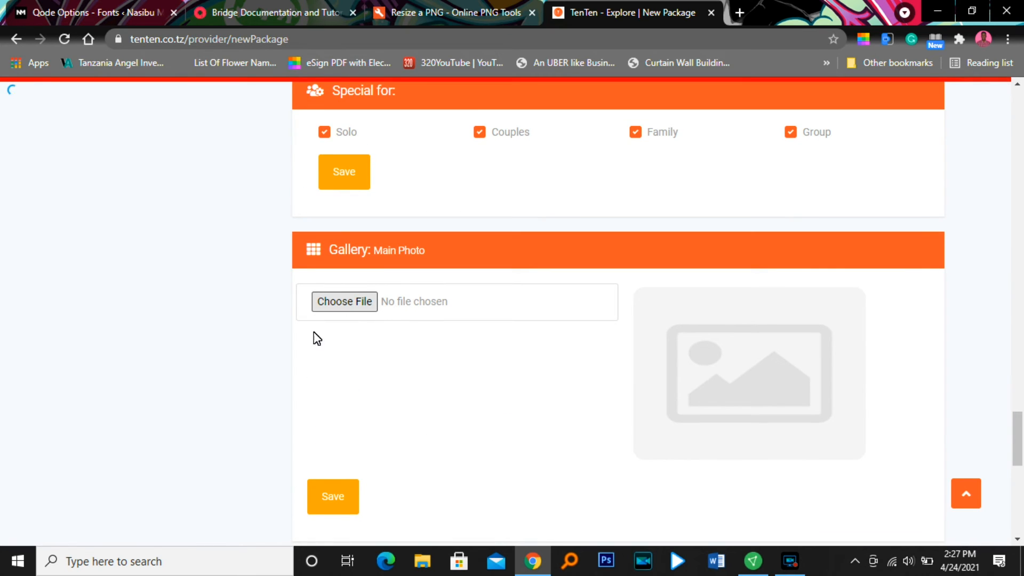
{"action": "left_click", "coordinate": [357, 299]}
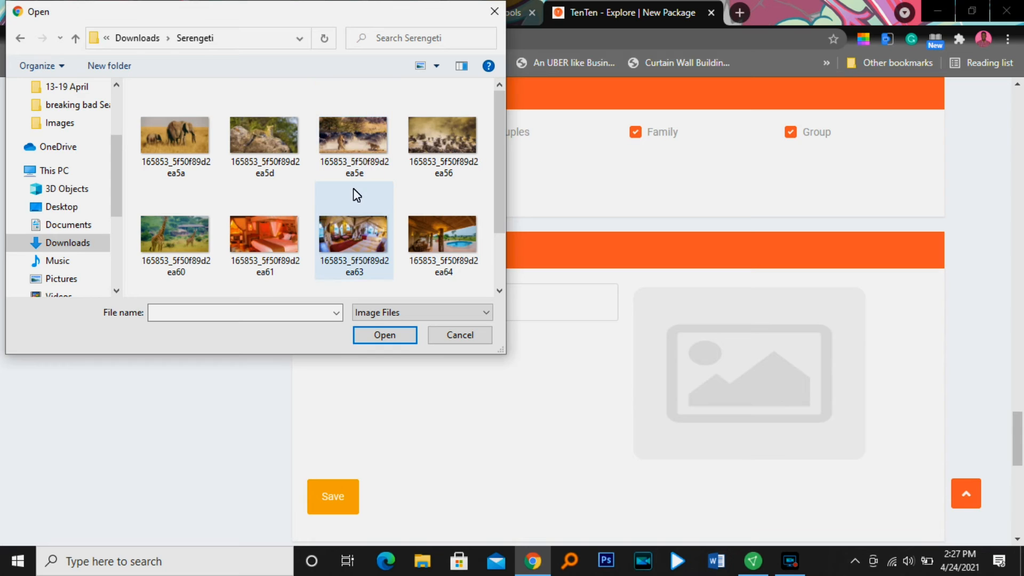
{"action": "scroll", "coordinate": [353, 189], "scroll_direction": "down", "scroll_amount": 2}
{"action": "left_click", "coordinate": [443, 252]}
{"action": "left_click", "coordinate": [390, 334]}
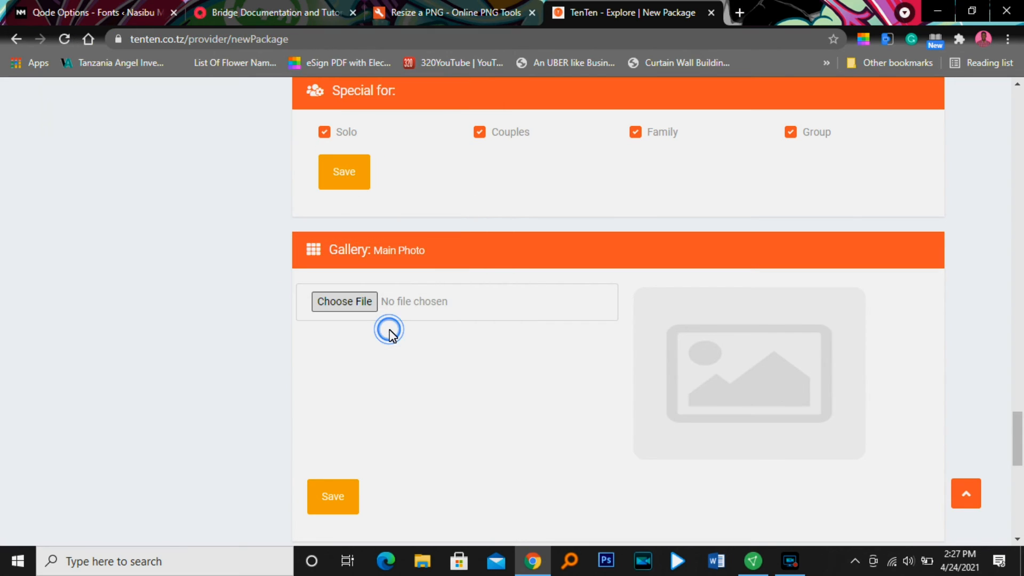
{"action": "left_click", "coordinate": [440, 380]}
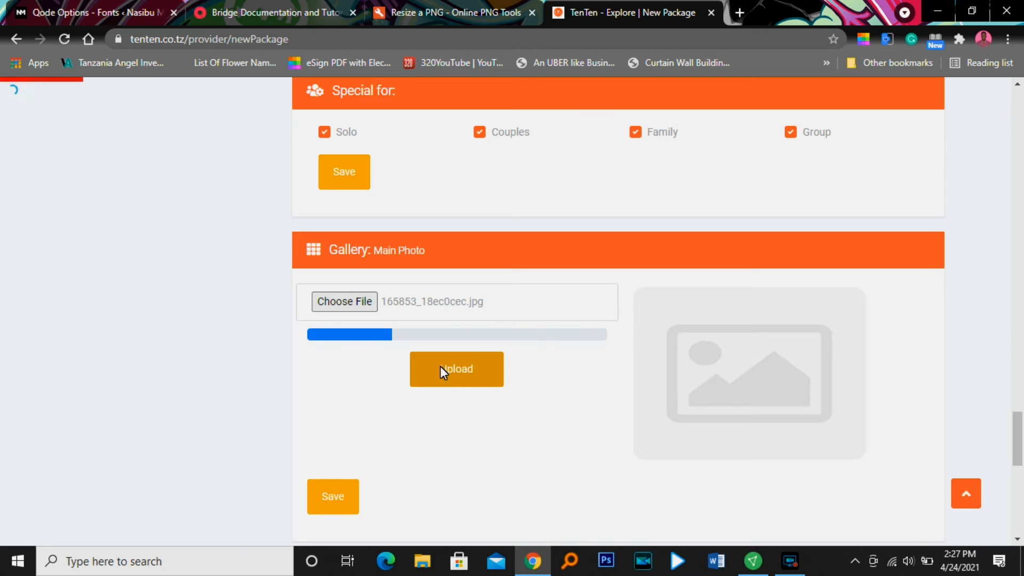
Upload 165853_5f50f89d2ea56.jpg to the package's photo gallery and submit the package
{"action": "scroll", "coordinate": [456, 378], "scroll_direction": "down", "scroll_amount": 5}
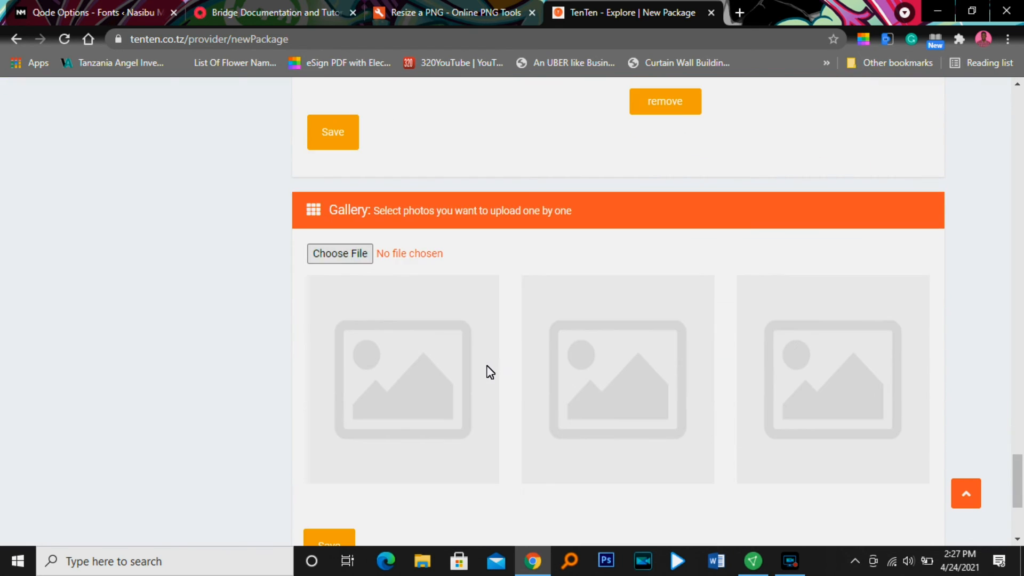
{"action": "scroll", "coordinate": [343, 257], "scroll_direction": "down", "scroll_amount": 1}
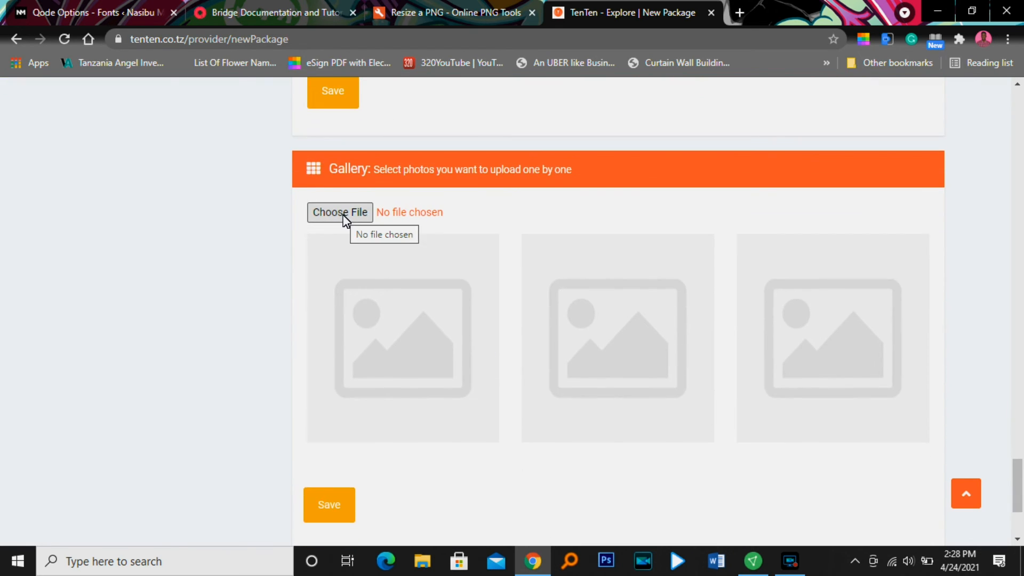
{"action": "left_click", "coordinate": [344, 212]}
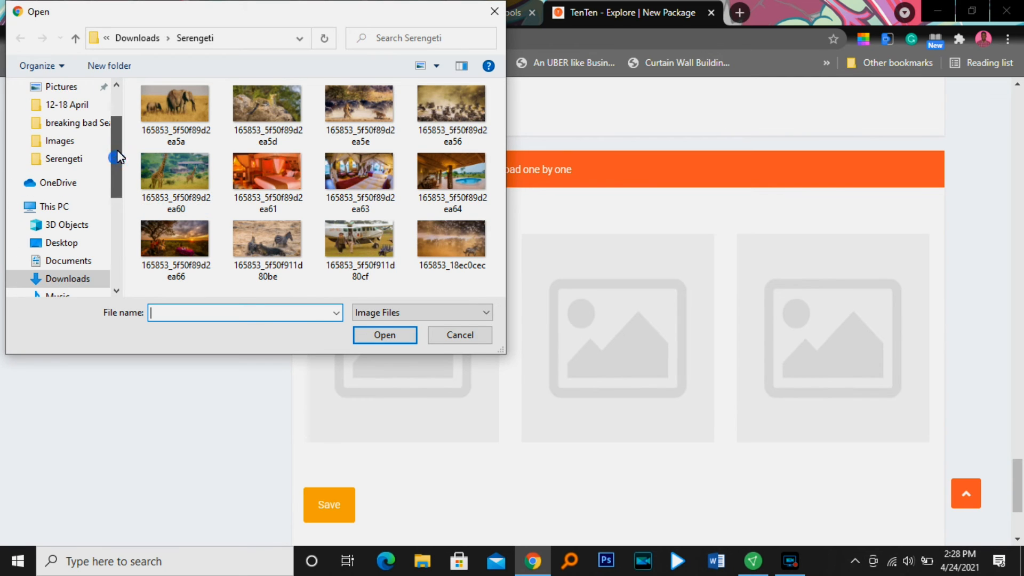
{"action": "left_click", "coordinate": [432, 104]}
{"action": "left_click", "coordinate": [394, 335]}
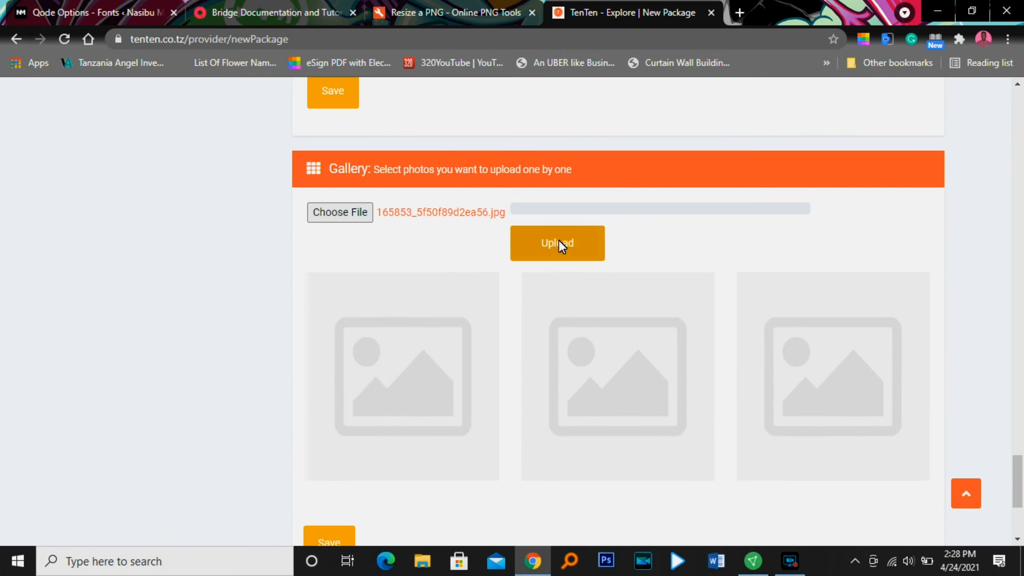
{"action": "left_click", "coordinate": [559, 240]}
{"action": "scroll", "coordinate": [602, 289], "scroll_direction": "down", "scroll_amount": 3}
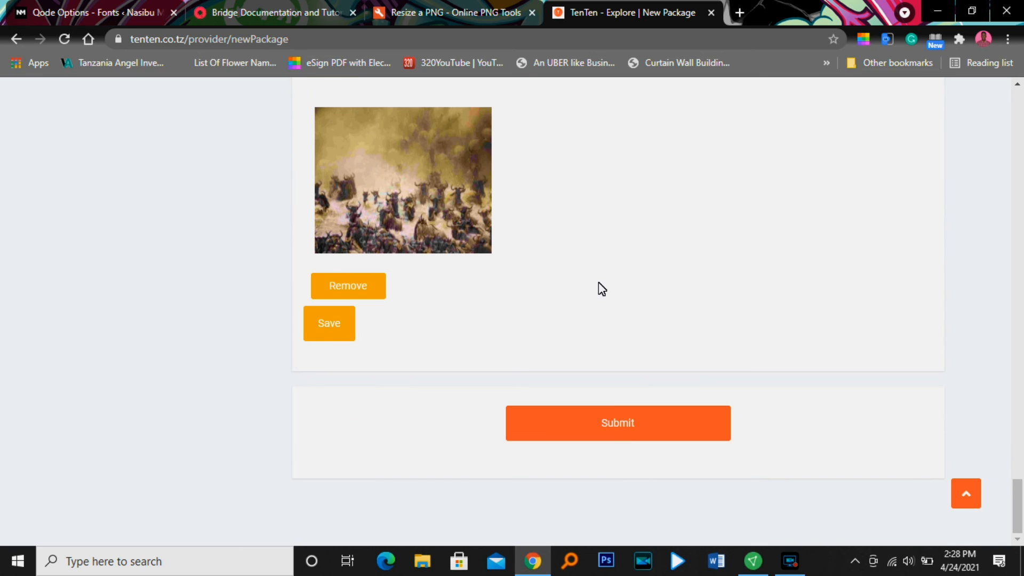
{"action": "left_click", "coordinate": [627, 424]}
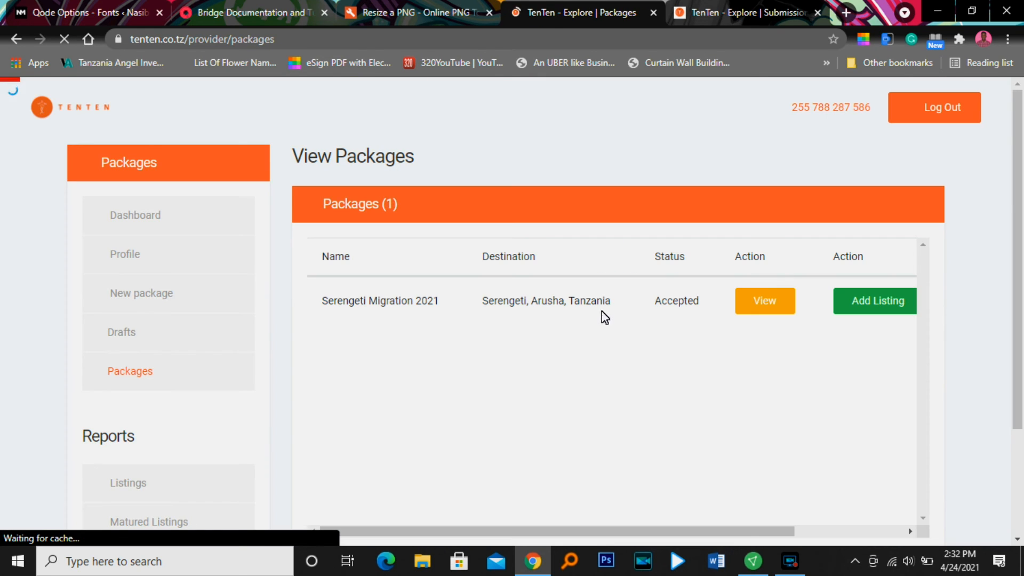
Start a new listing for the Serengeti Migration 2021 package and set its payment deadline to 05/30/2021
{"action": "scroll", "coordinate": [800, 308], "scroll_direction": "right", "scroll_amount": 3}
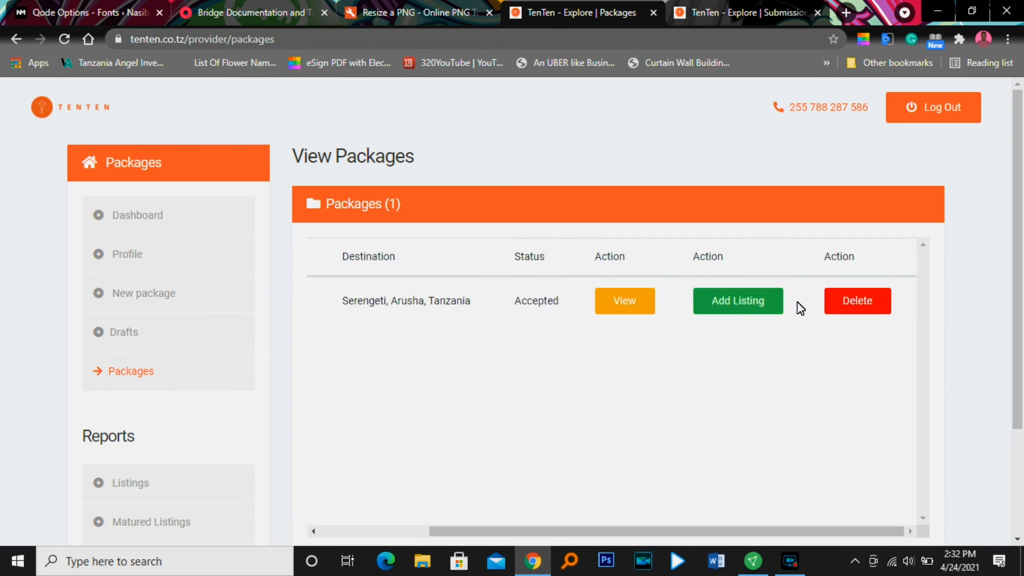
{"action": "left_click", "coordinate": [738, 302]}
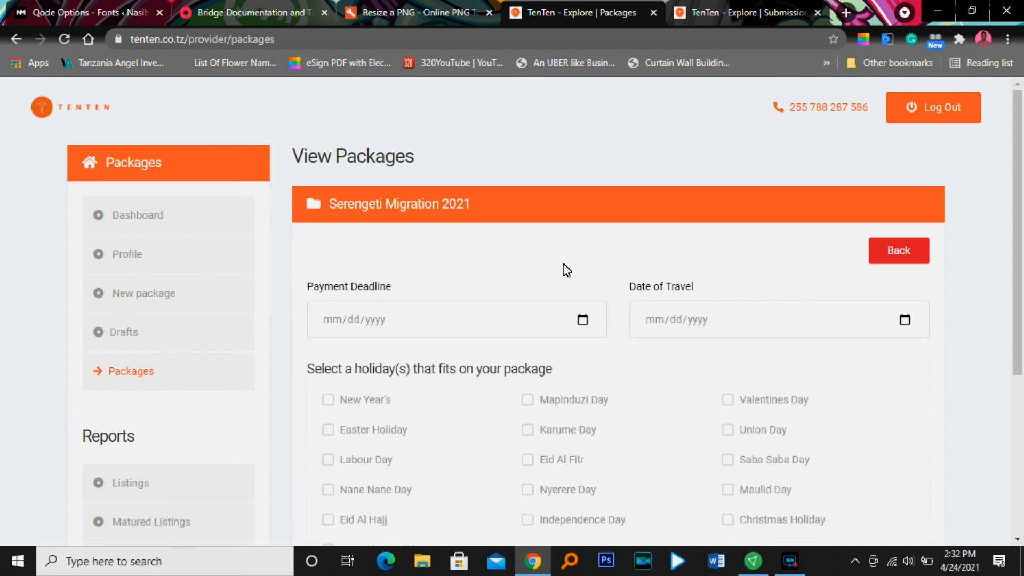
{"action": "scroll", "coordinate": [566, 270], "scroll_direction": "down", "scroll_amount": 2}
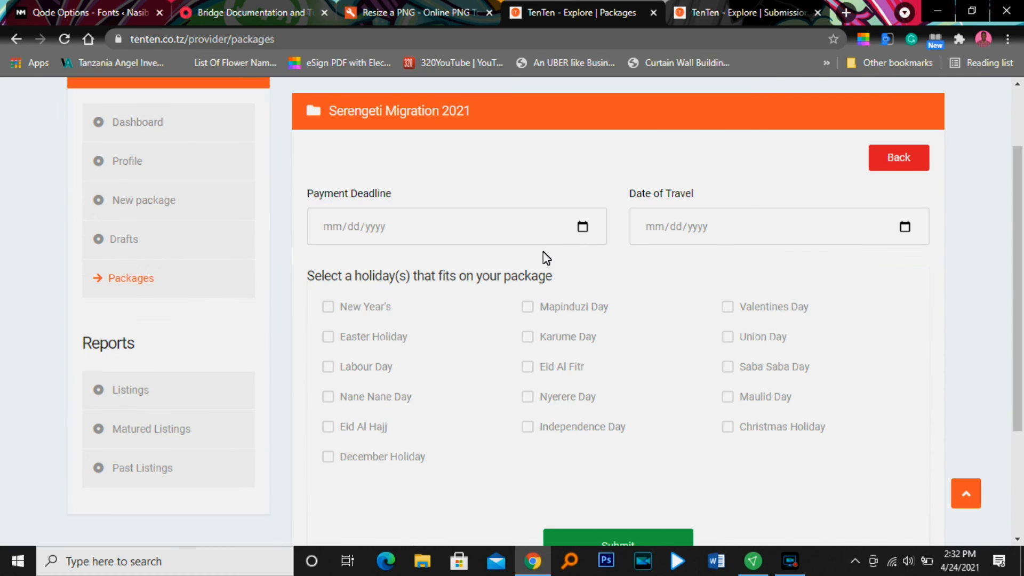
{"action": "left_click", "coordinate": [583, 227]}
{"action": "left_click", "coordinate": [452, 263]}
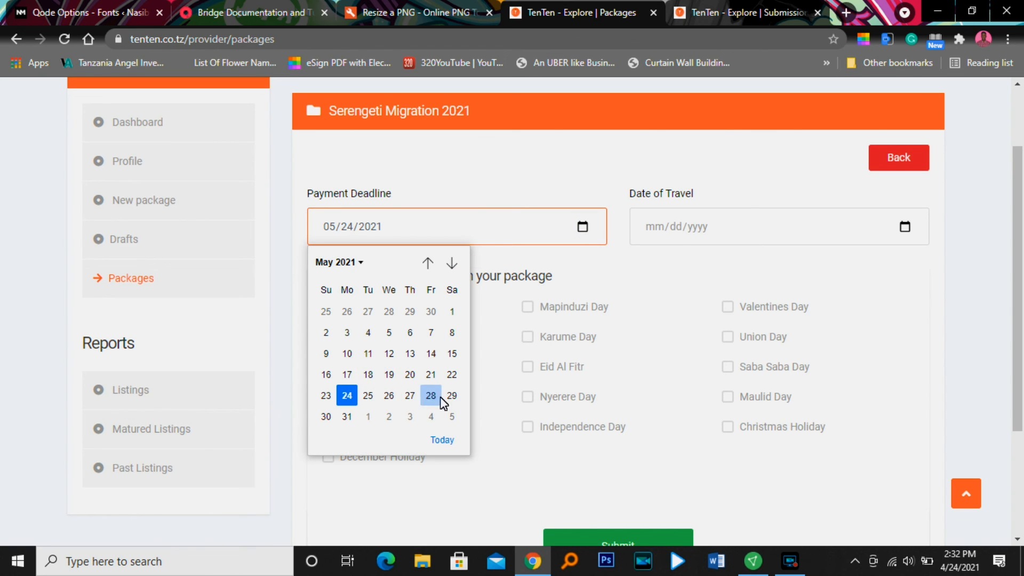
{"action": "left_click", "coordinate": [326, 417]}
Set the listing's date of travel to 06/05/2021
{"action": "left_click", "coordinate": [904, 233]}
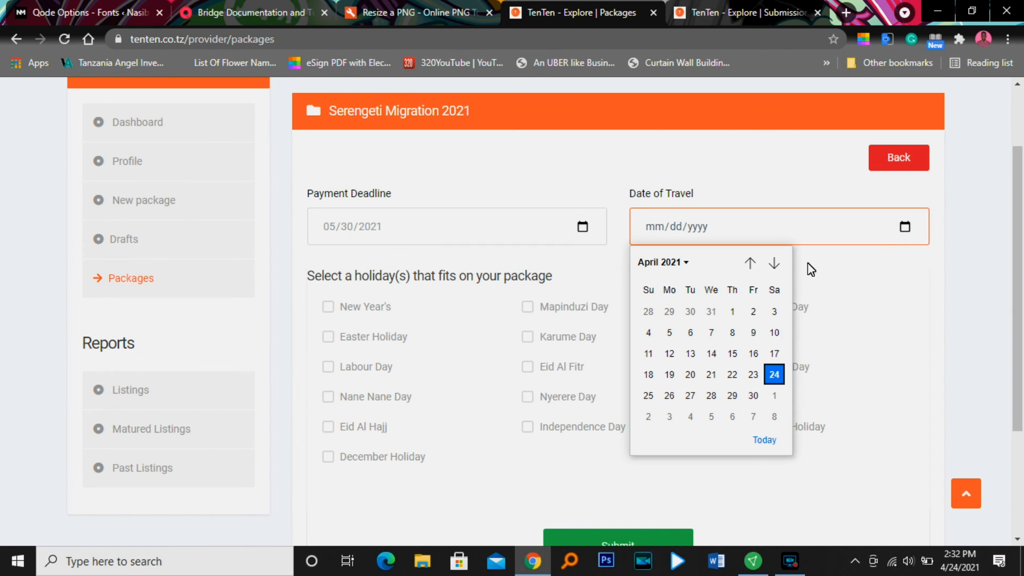
{"action": "left_click", "coordinate": [774, 262]}
{"action": "left_click", "coordinate": [774, 262]}
{"action": "left_click", "coordinate": [750, 263]}
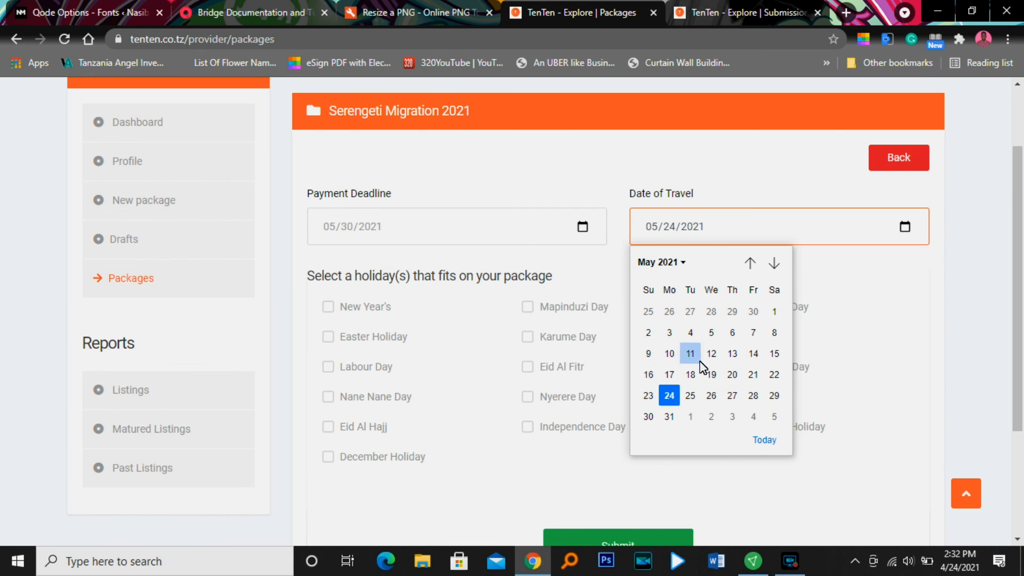
{"action": "left_click", "coordinate": [772, 418]}
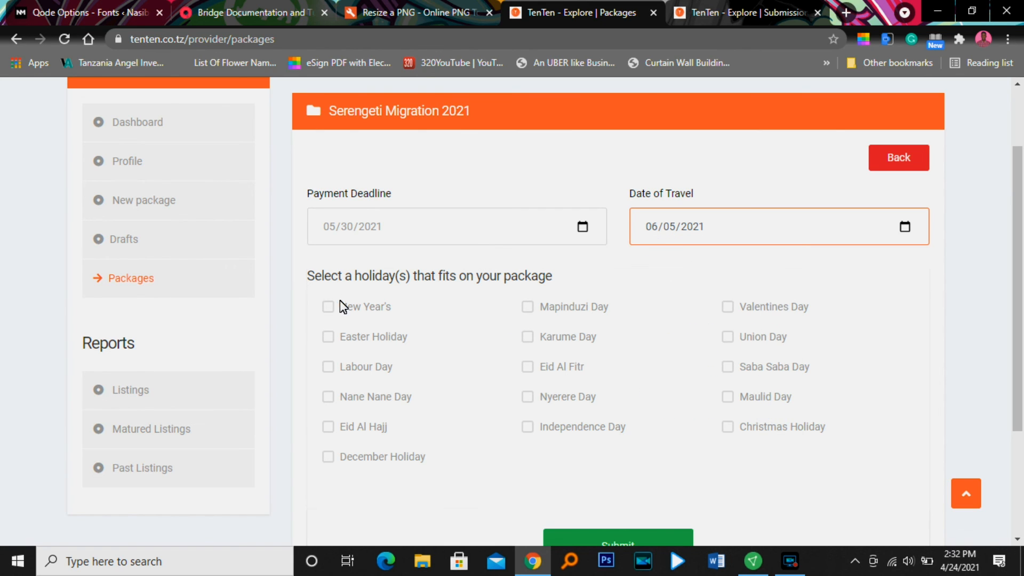
Choose Union Day as the matching holiday, submit the listing and acknowledge the confirmation
{"action": "left_click", "coordinate": [727, 336]}
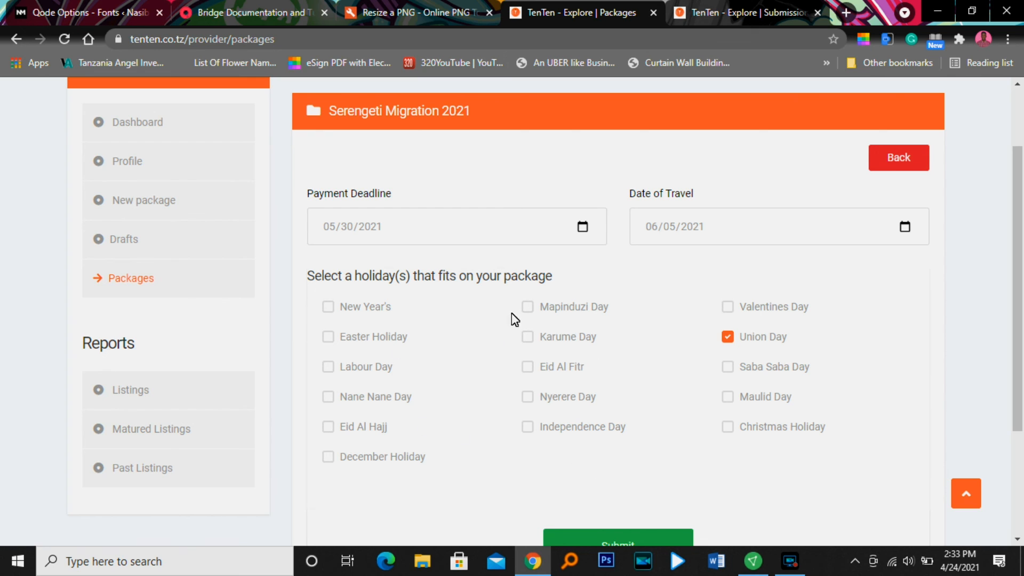
{"action": "scroll", "coordinate": [631, 384], "scroll_direction": "down", "scroll_amount": 2}
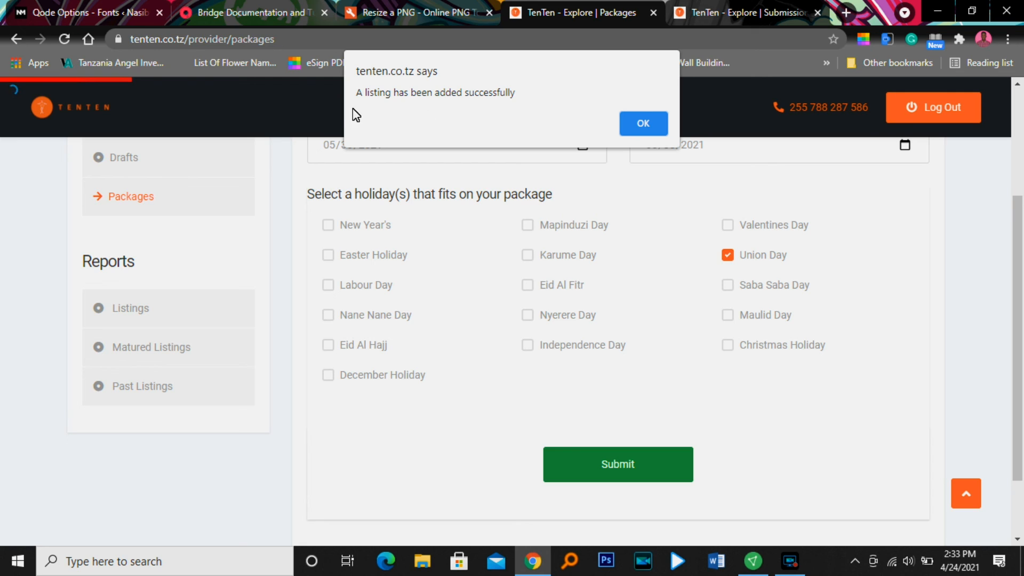
{"action": "left_click", "coordinate": [640, 123]}
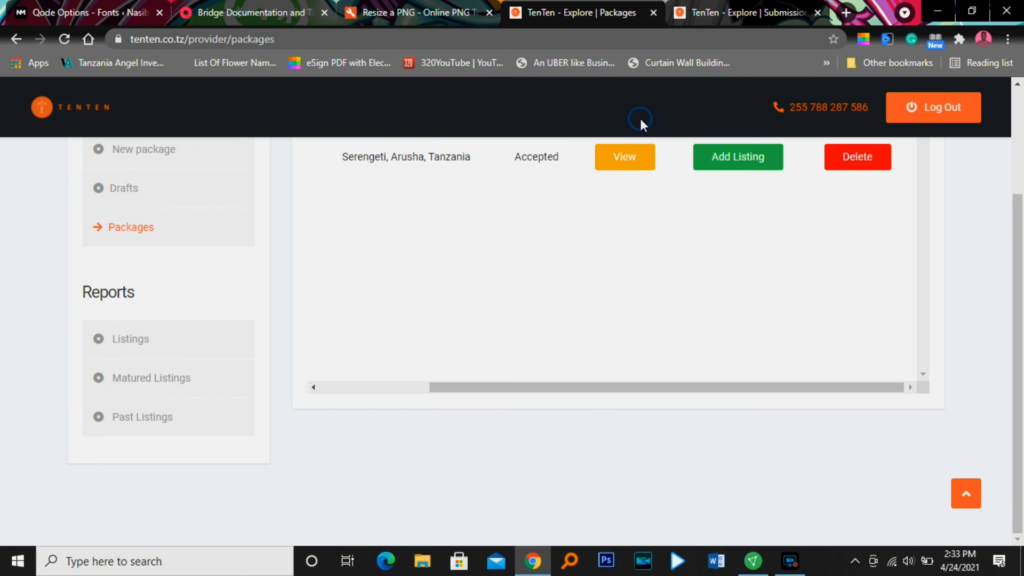